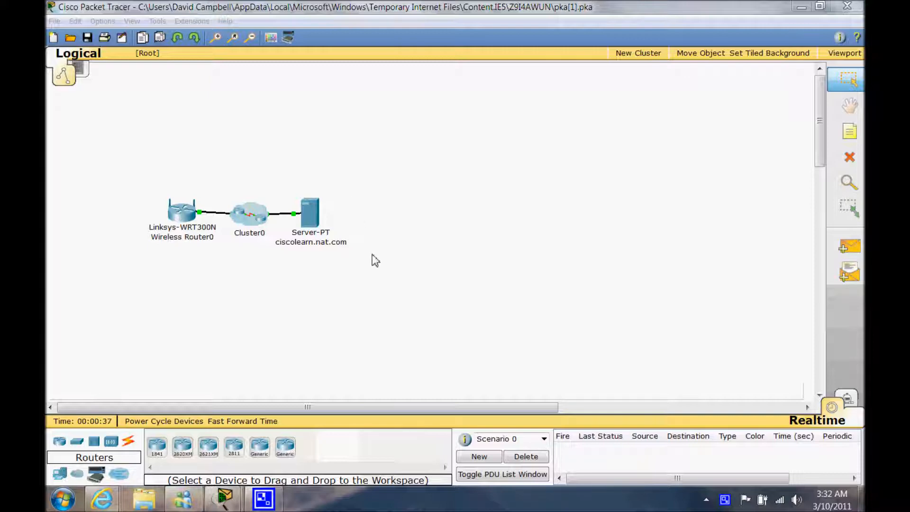
- Open Wireless Router0's graphical setup page and choose Automatic Configuration - DHCP as the internet connection type
click(174, 219)
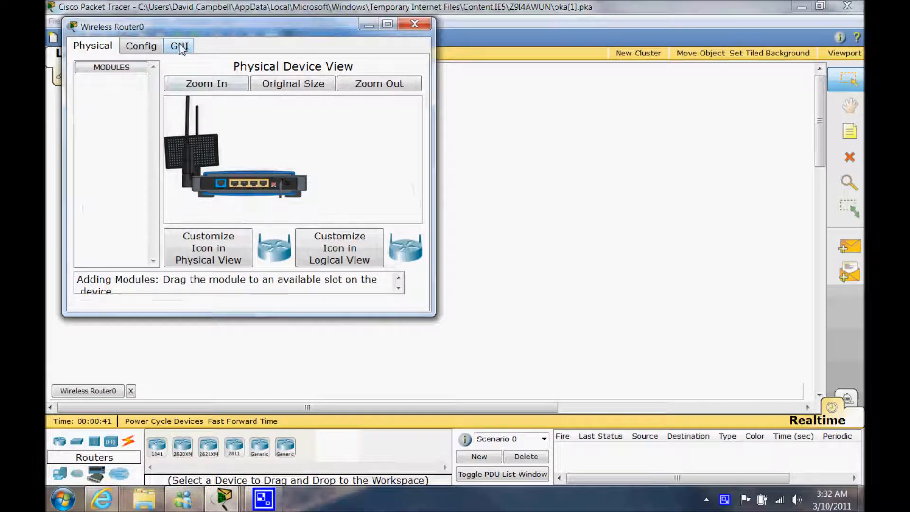
click(180, 47)
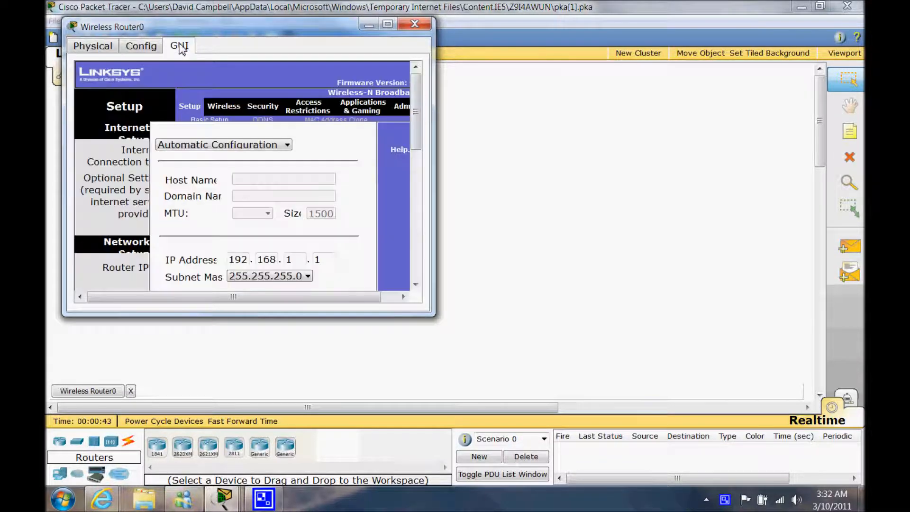
click(387, 25)
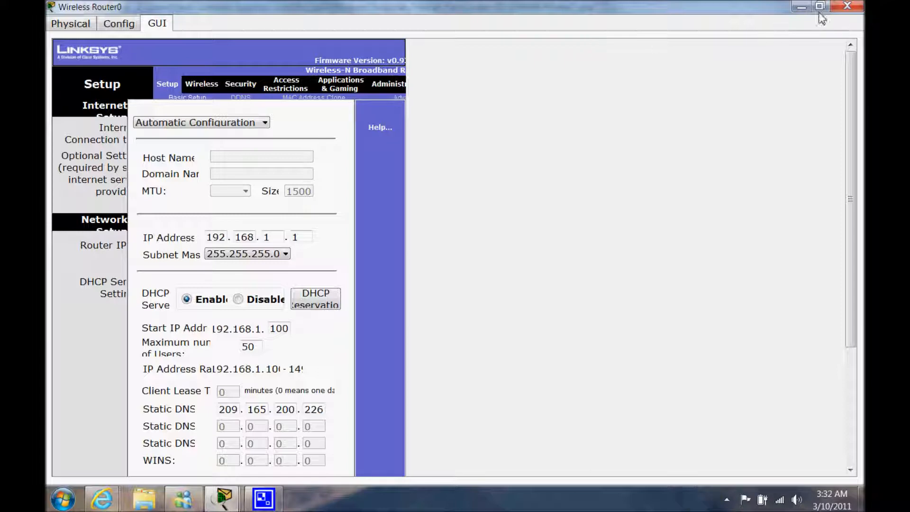
click(819, 5)
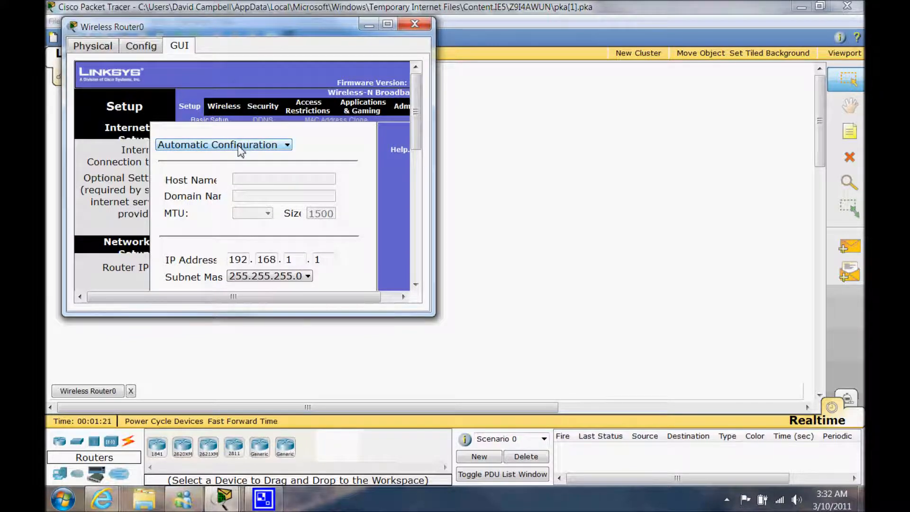
scroll(239, 149, down, 2)
scroll(219, 150, up, 2)
click(227, 149)
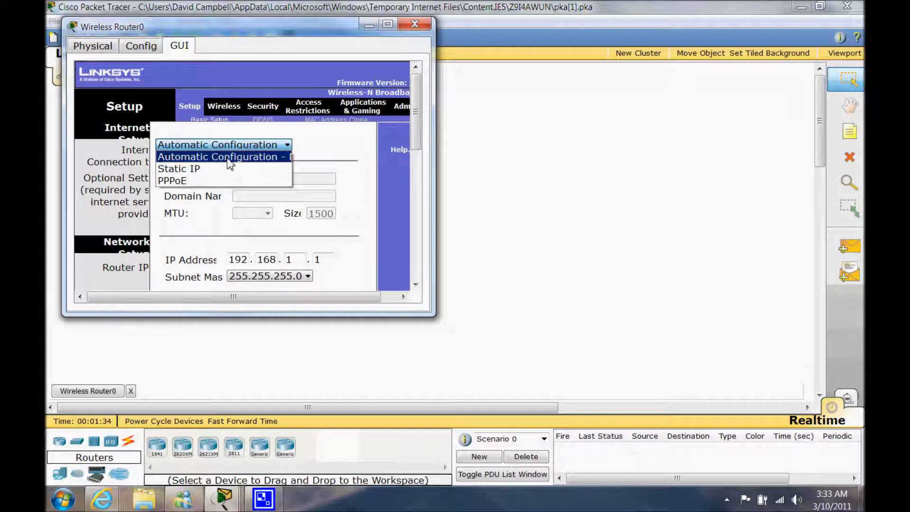
click(228, 159)
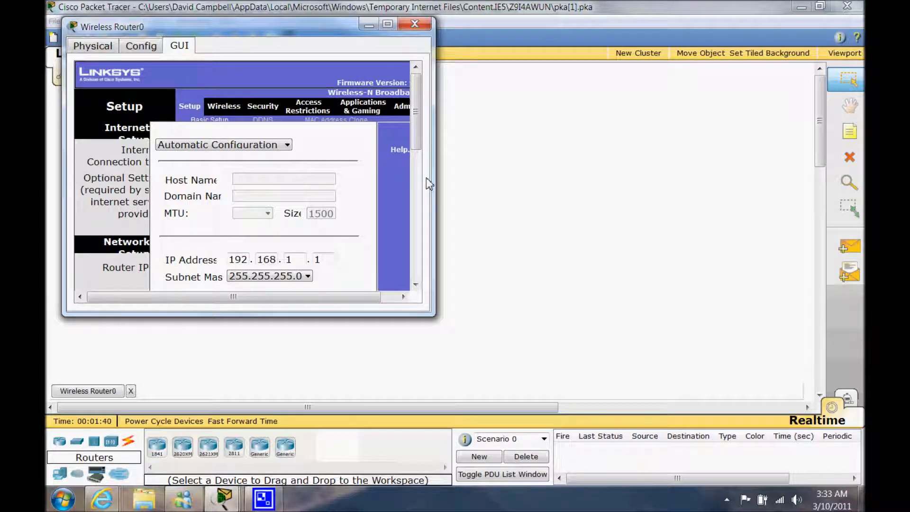
- Save Wireless Router0's setup settings and close its configuration window
drag(417, 116, 419, 145)
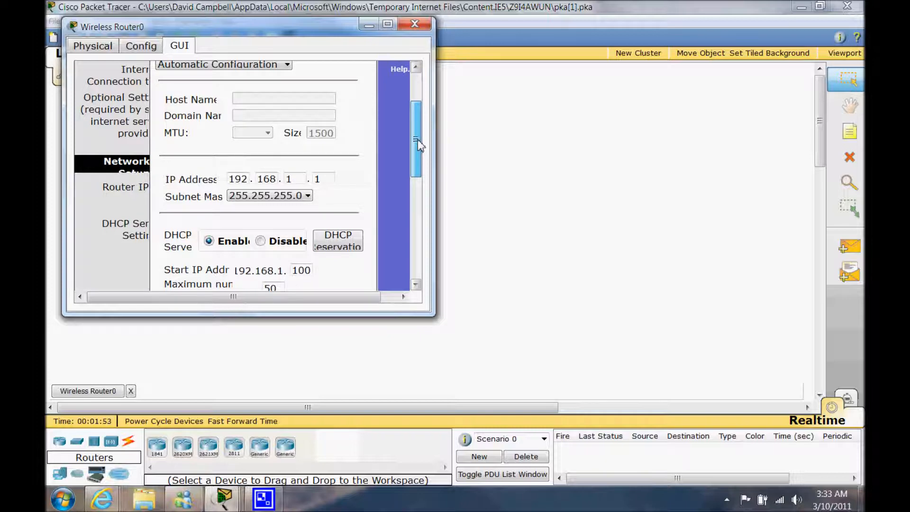
drag(419, 146, 410, 279)
click(244, 281)
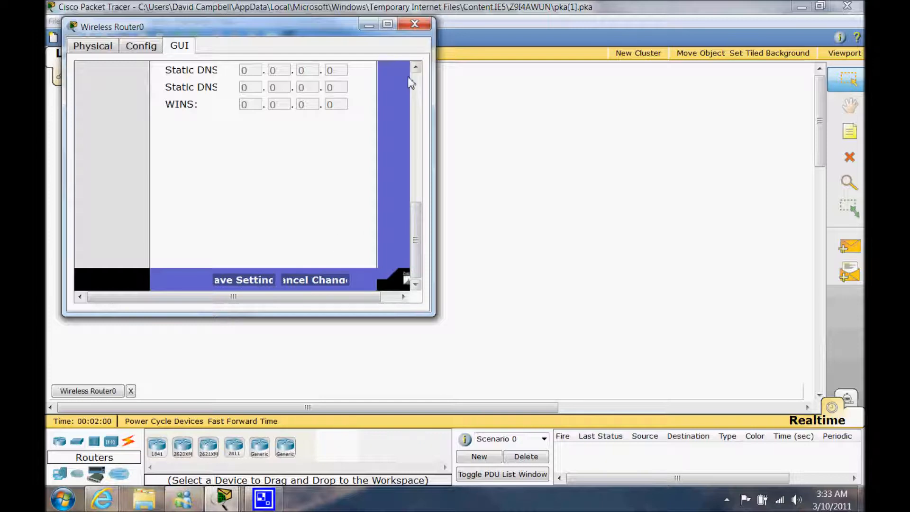
click(413, 26)
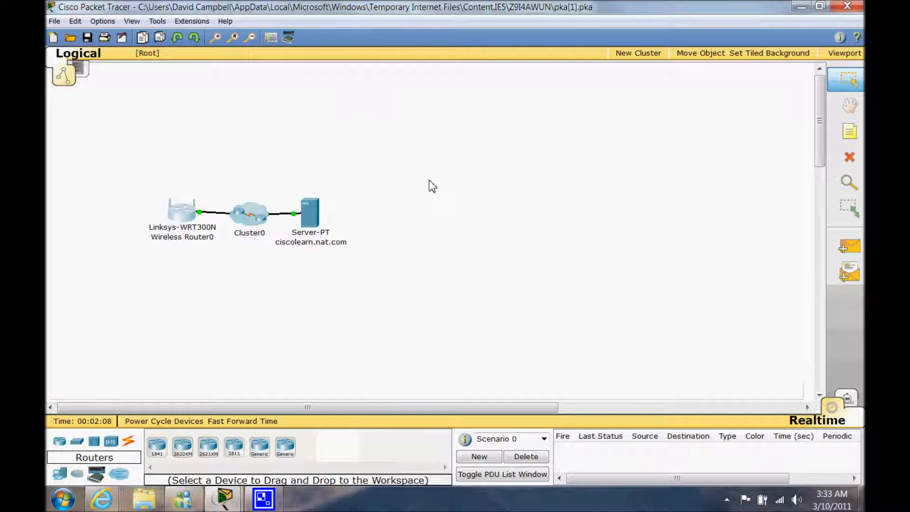
- Place four generic PCs around Wireless Router0, two above it and two below it
scroll(432, 186, down, 3)
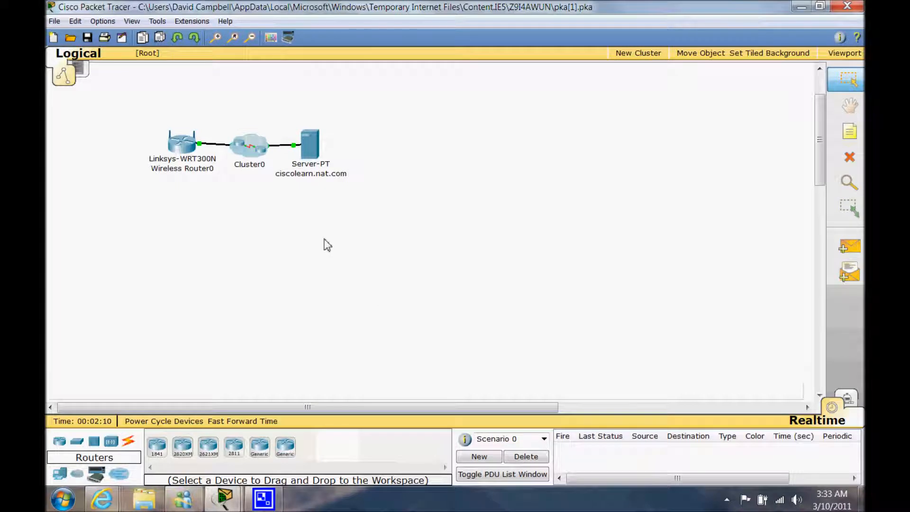
mouse_move(58, 446)
mouse_down()
mouse_move(81, 325)
mouse_move(84, 230)
mouse_move(61, 438)
mouse_up()
drag(59, 472, 109, 83)
scroll(146, 185, up, 2)
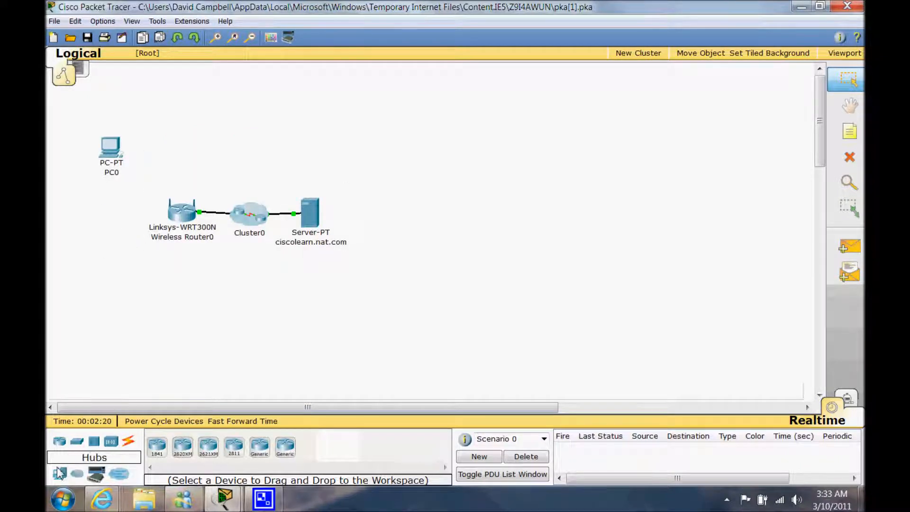
drag(60, 473, 186, 150)
click(66, 477)
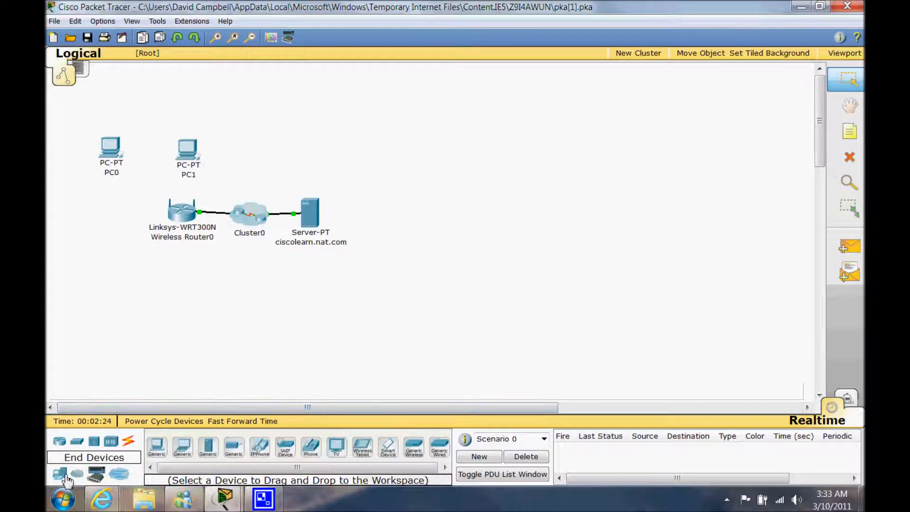
drag(60, 474, 95, 299)
drag(61, 480, 183, 303)
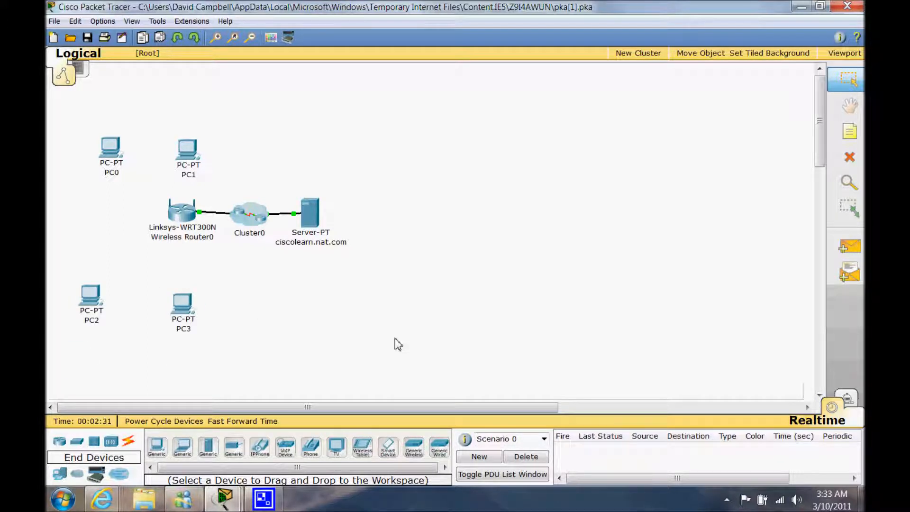
- Connect PC3's network port to the last Ethernet port of Wireless Router0 with a copper straight-through cable
click(135, 444)
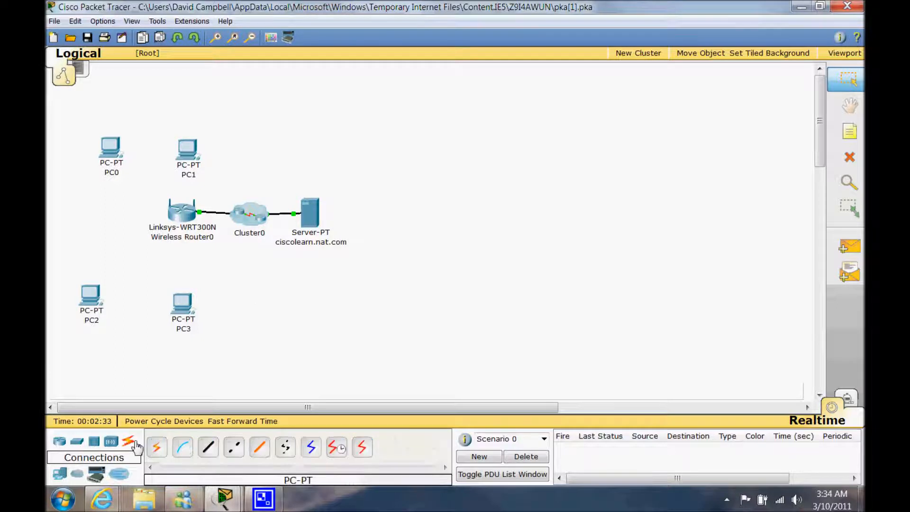
click(208, 447)
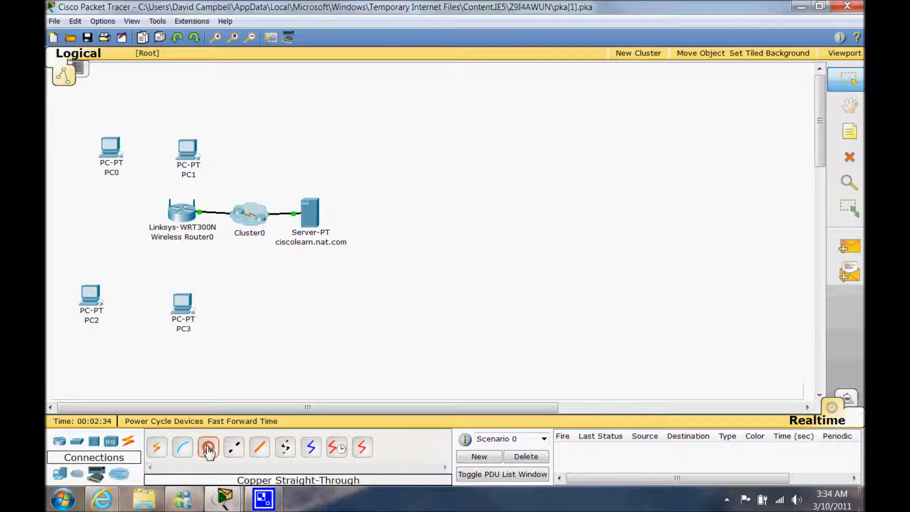
click(183, 311)
click(192, 321)
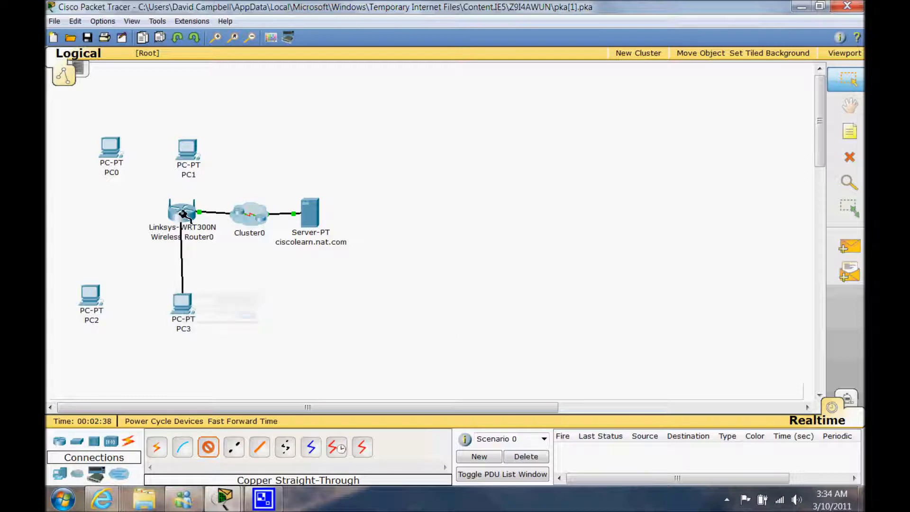
click(181, 211)
click(196, 255)
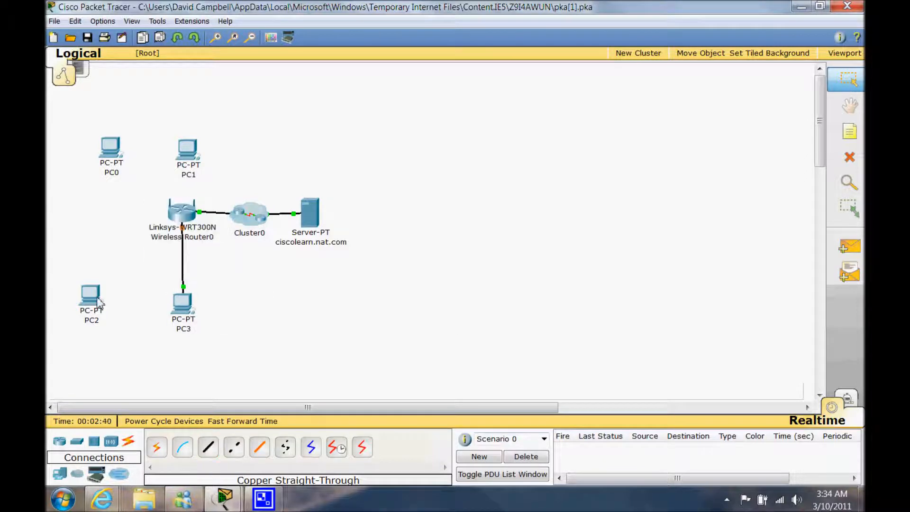
- Connect PC2's network port to Ethernet 3 on Wireless Router0 with a copper straight-through cable
click(207, 447)
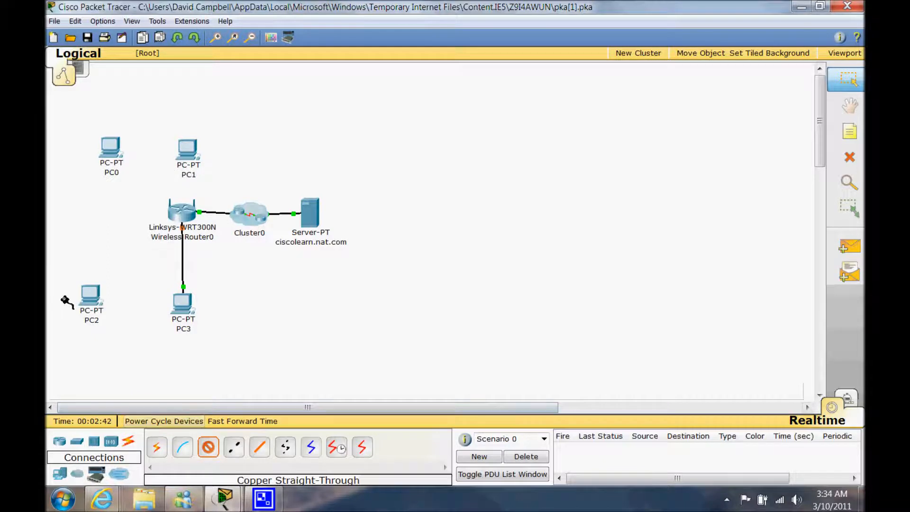
click(85, 296)
click(101, 309)
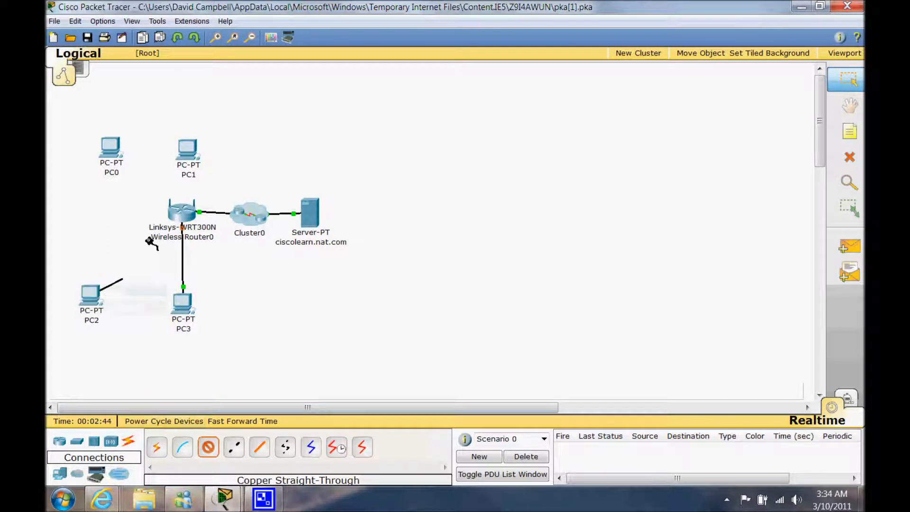
click(171, 212)
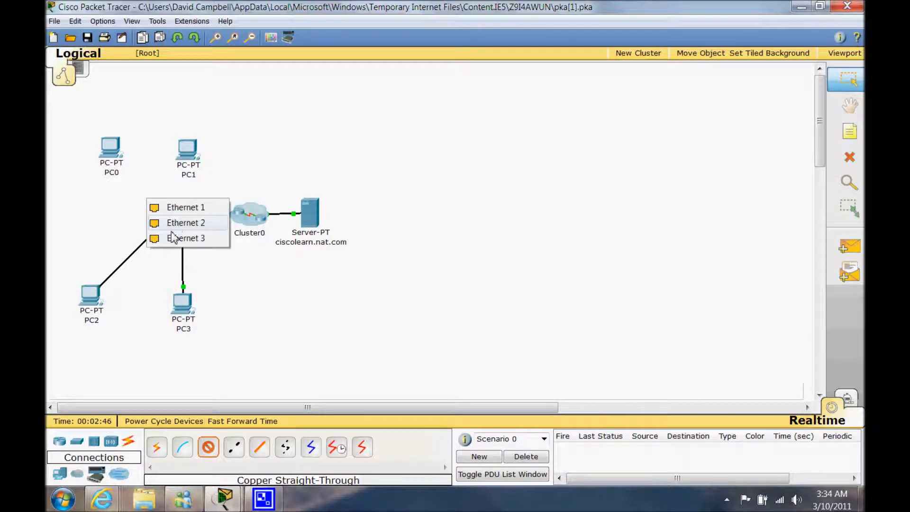
click(174, 238)
- Connect PC0's network port to Ethernet 2 on Wireless Router0 with a copper straight-through cable
click(203, 447)
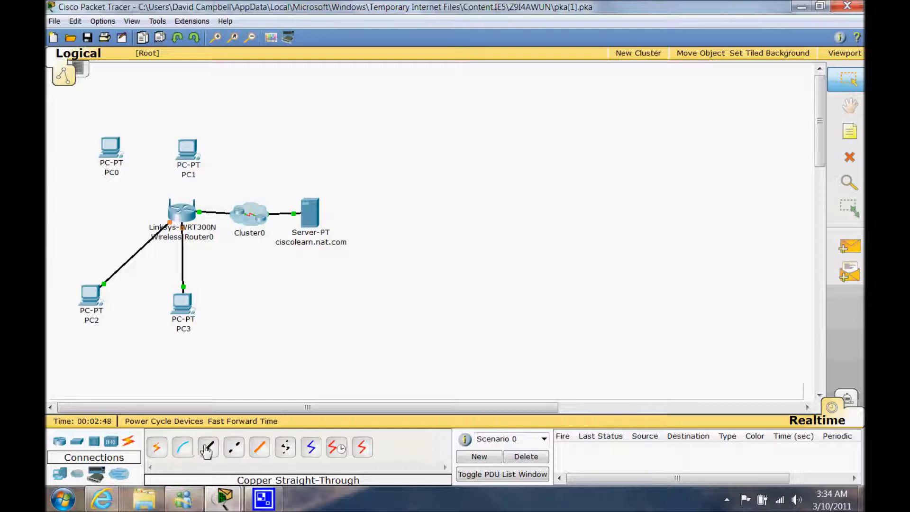
click(112, 152)
click(138, 160)
click(168, 214)
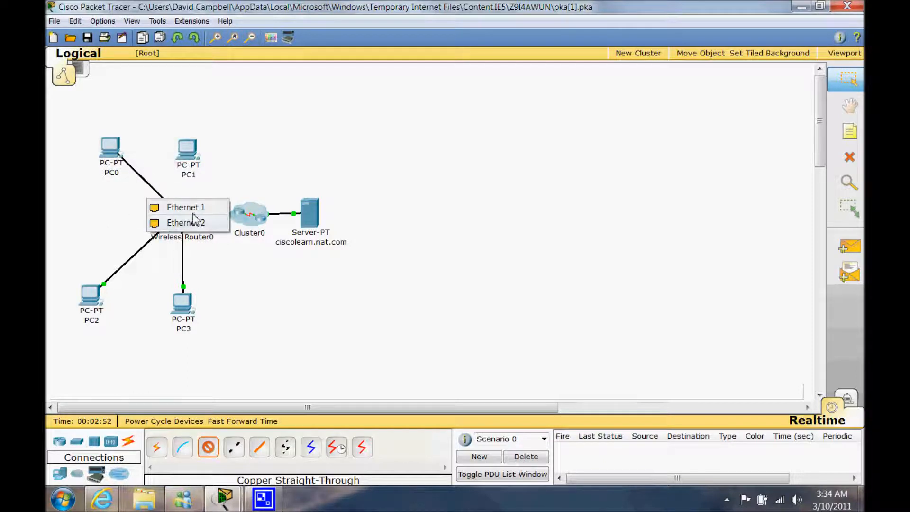
click(194, 222)
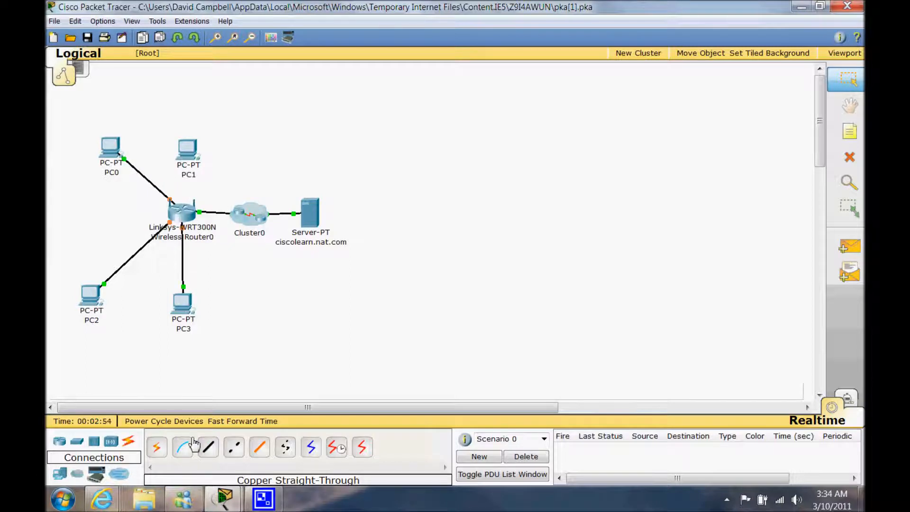
- Connect PC1's FastEthernet port to Ethernet 1 on Wireless Router0 with a copper straight-through cable
click(208, 446)
click(183, 145)
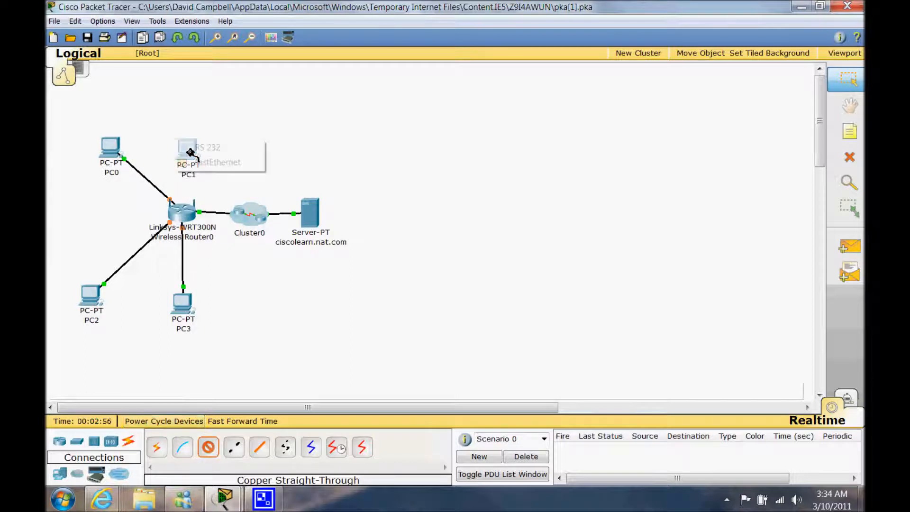
click(197, 161)
click(184, 217)
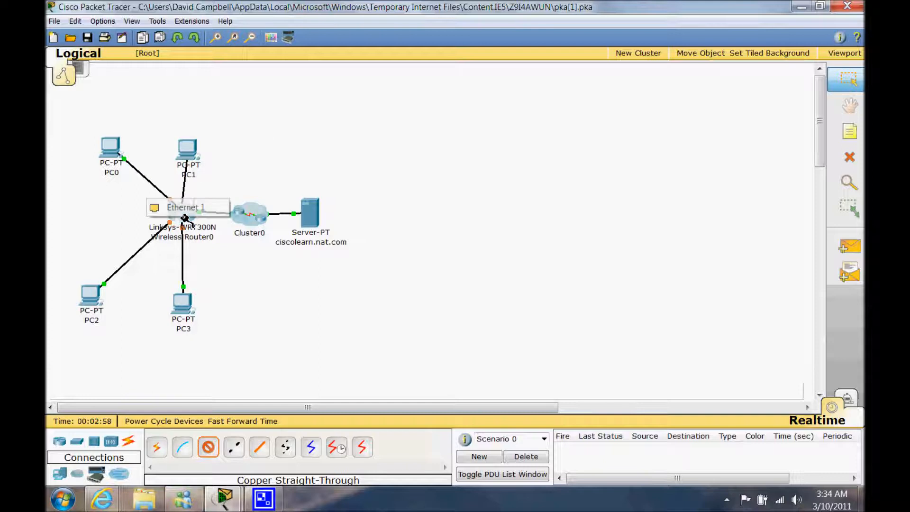
click(190, 205)
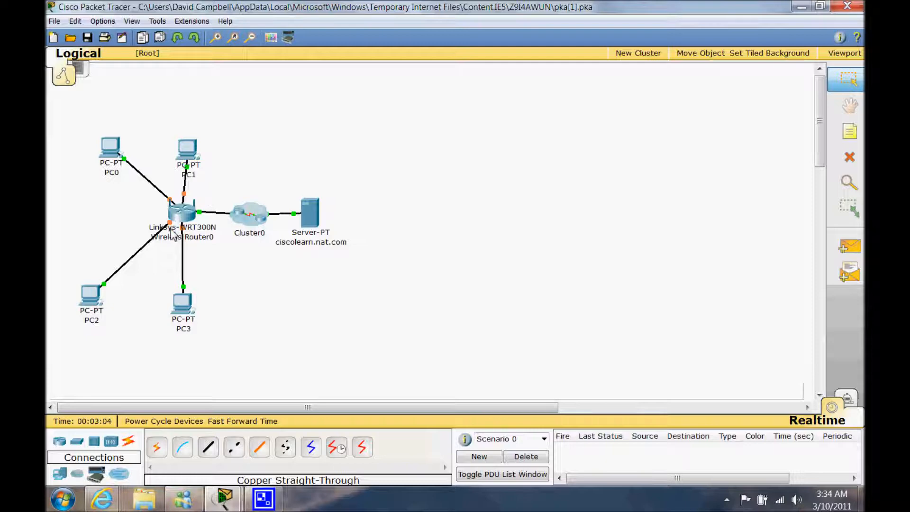
mouse_move(192, 227)
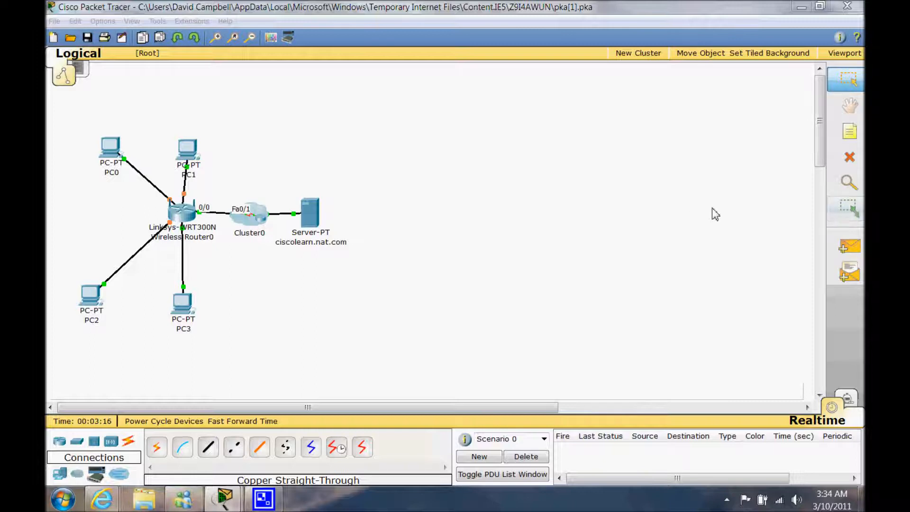
- Set PC1's Gateway/DNS configuration to DHCP and move its window clear of the network diagram
click(189, 150)
click(188, 149)
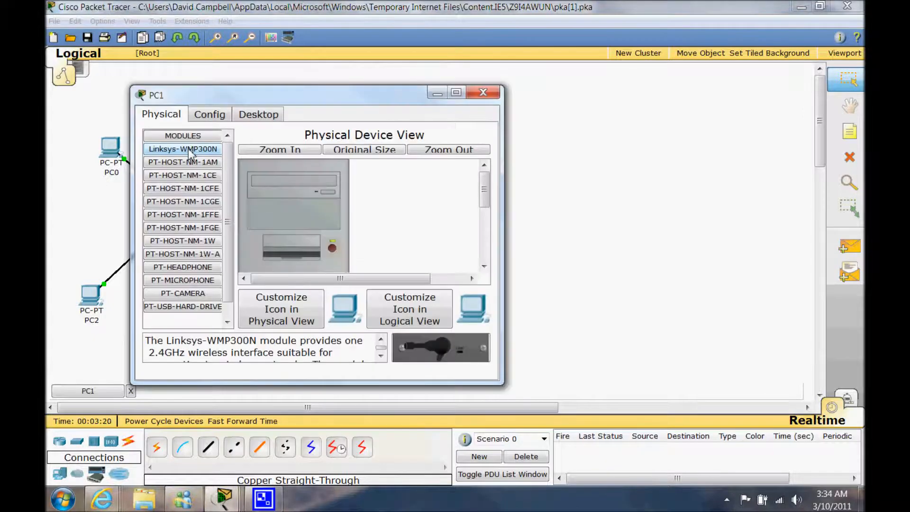
click(208, 116)
click(243, 193)
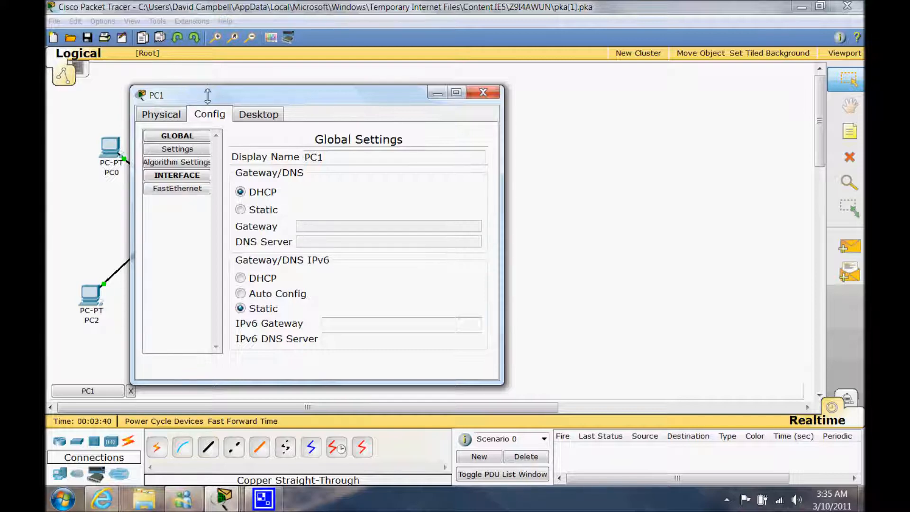
drag(228, 99, 401, 66)
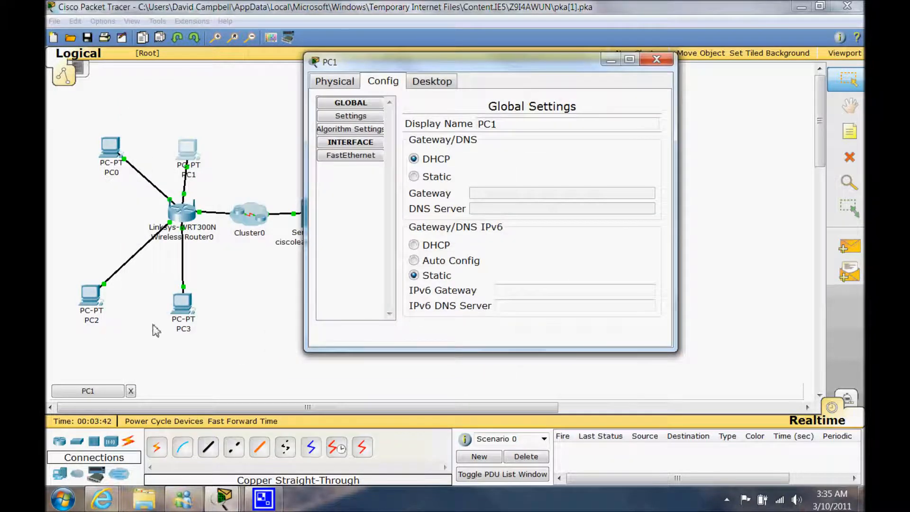
- Set PC3's Gateway/DNS configuration to DHCP and close its window
click(185, 308)
click(157, 65)
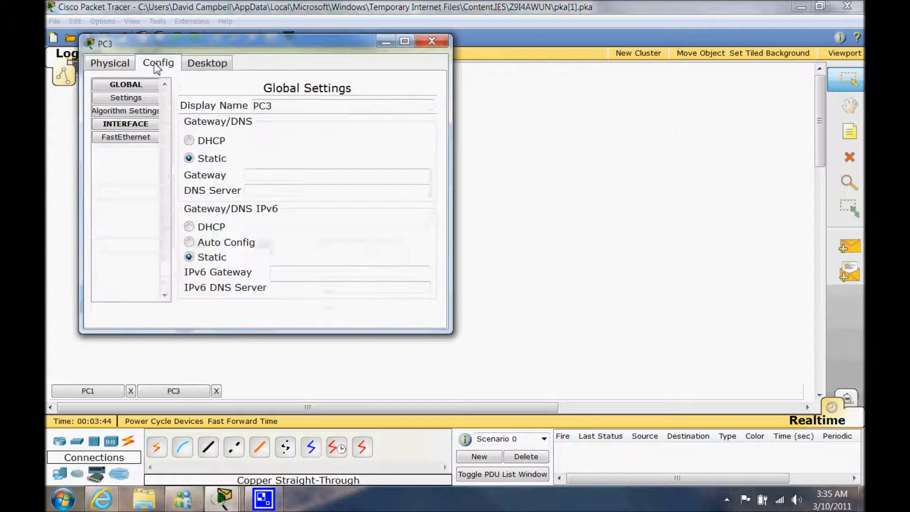
click(189, 140)
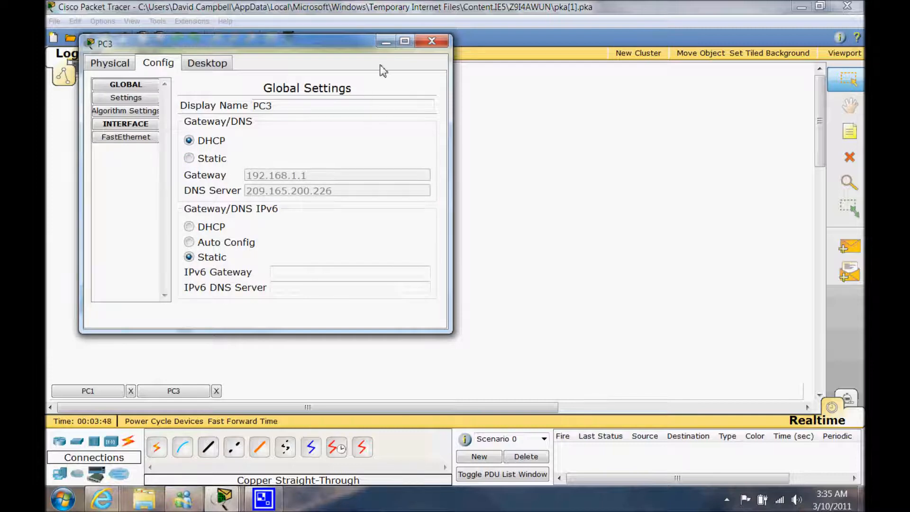
click(420, 45)
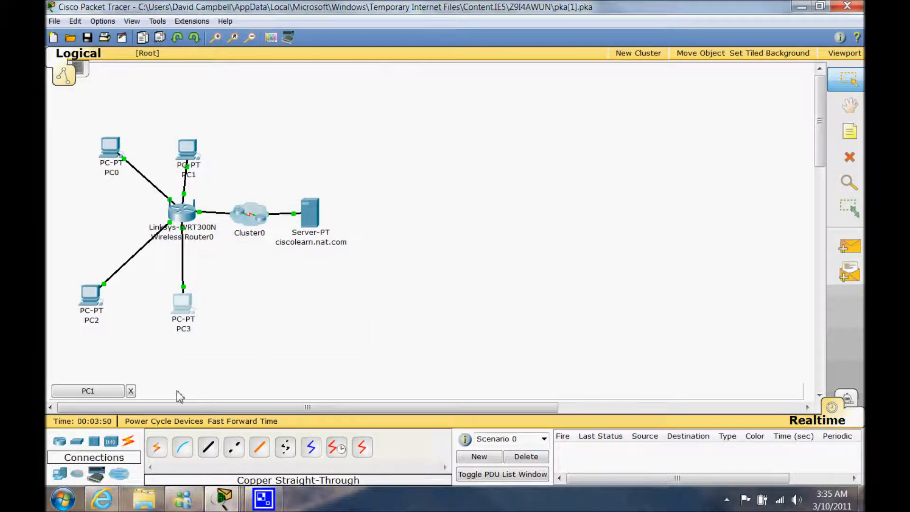
- Reopen PC1's configuration and switch its Gateway/DNS setting to Static and back to DHCP to request an address again
click(78, 392)
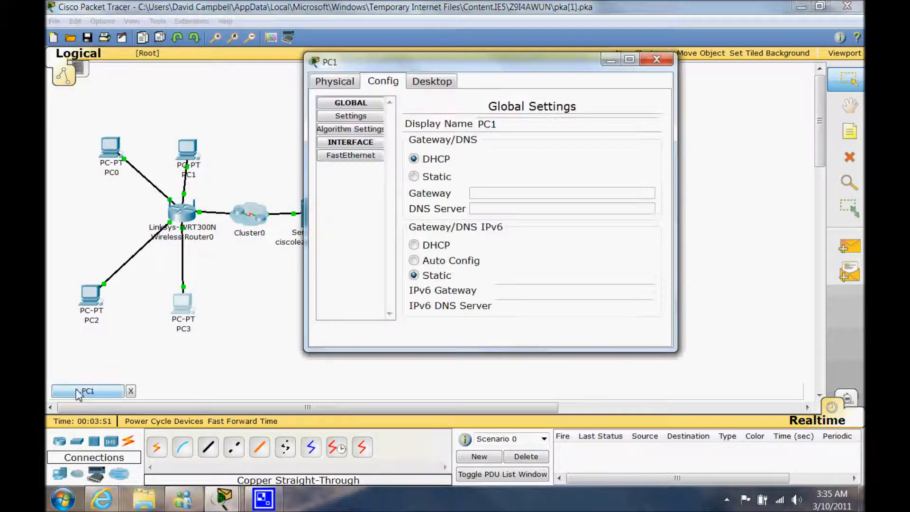
click(414, 177)
click(414, 159)
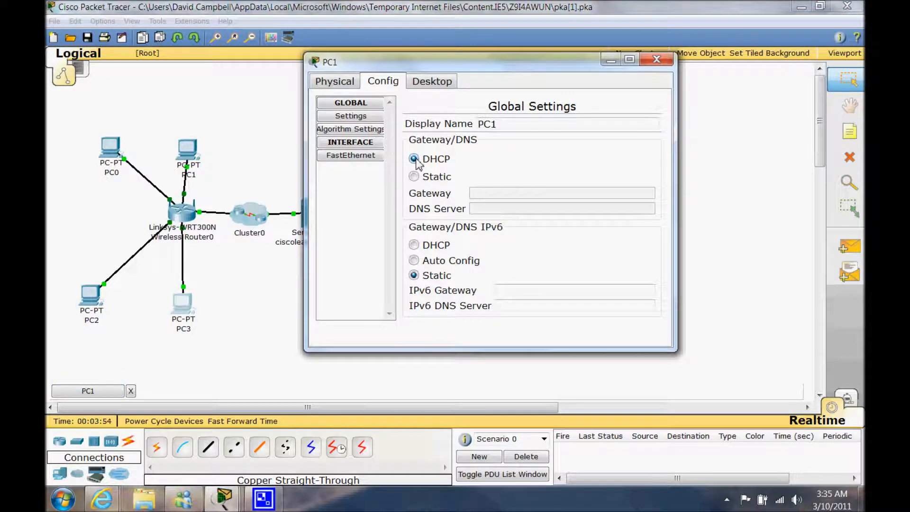
- Close PC1's window, set PC2's Gateway/DNS configuration to DHCP and close its window
click(663, 63)
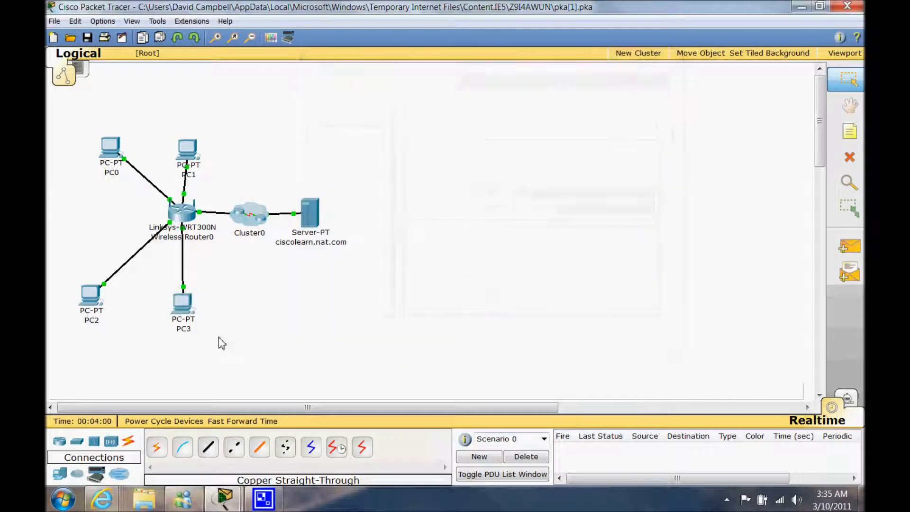
click(95, 302)
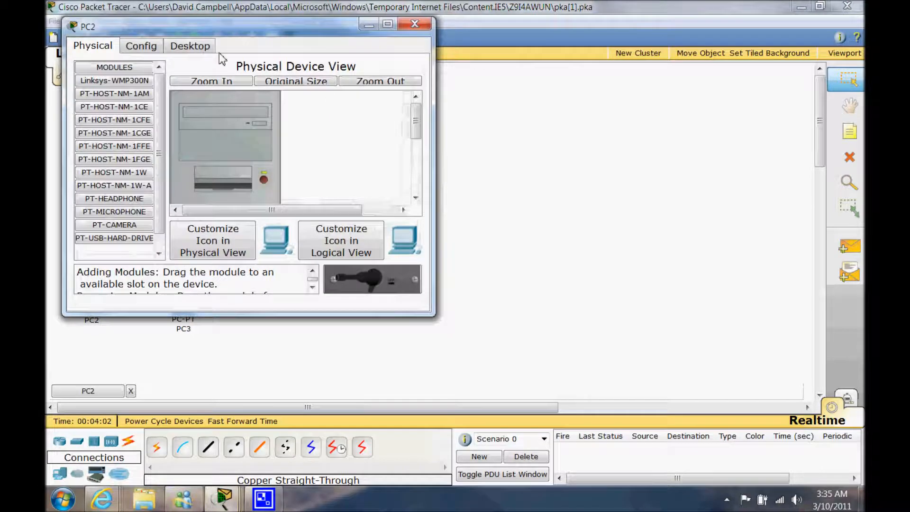
click(142, 46)
click(173, 124)
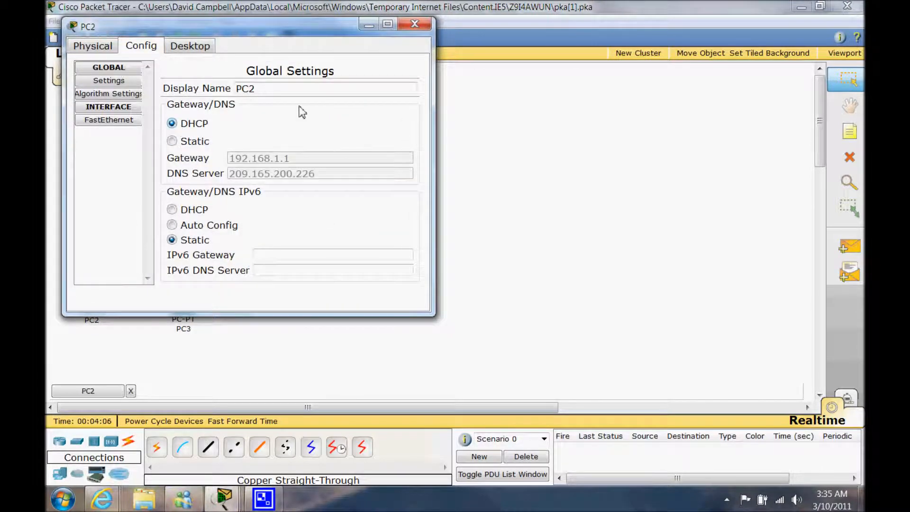
click(423, 29)
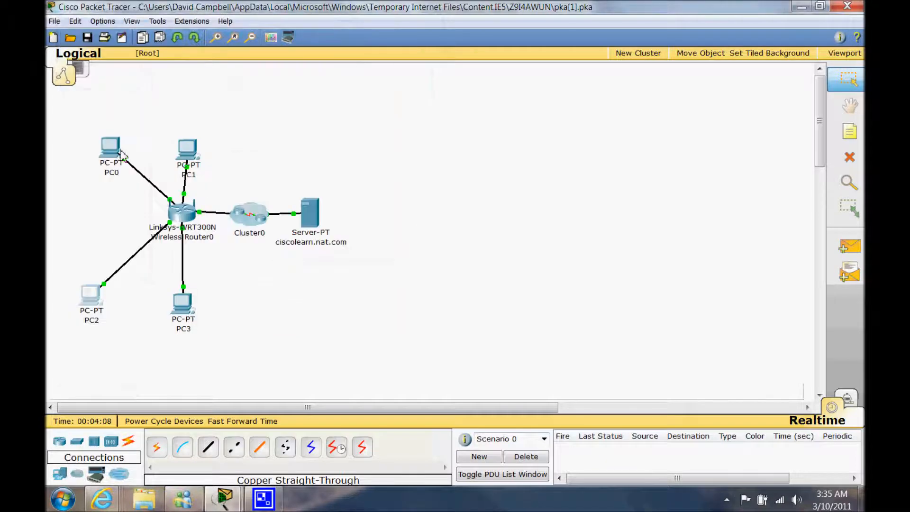
- Set PC0's Gateway/DNS configuration to DHCP and close its window
click(112, 148)
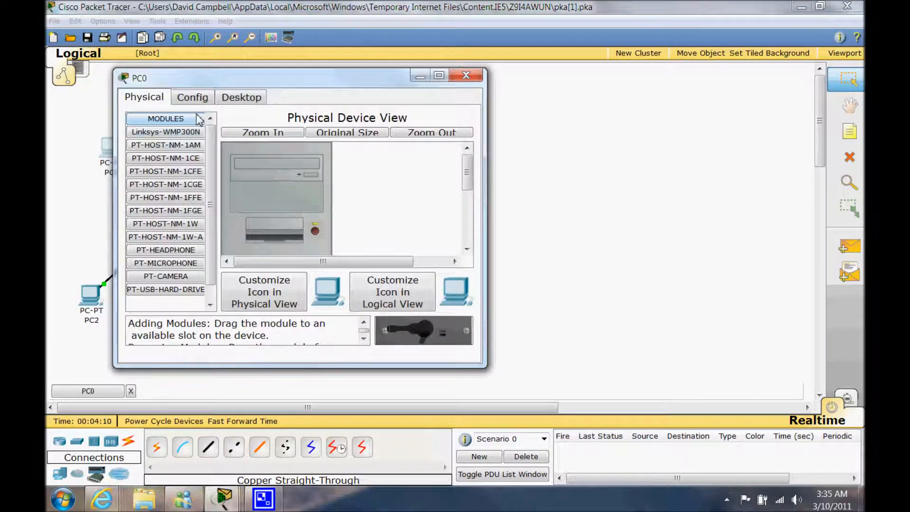
click(196, 100)
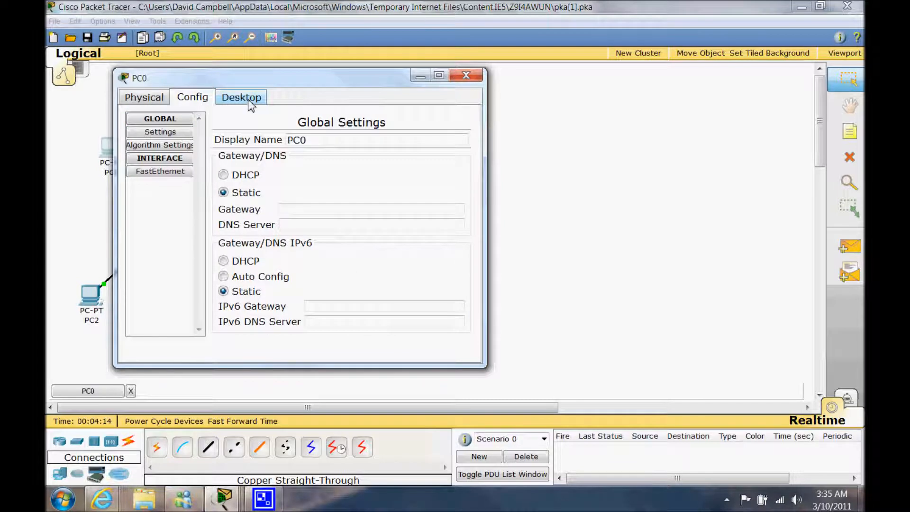
click(223, 175)
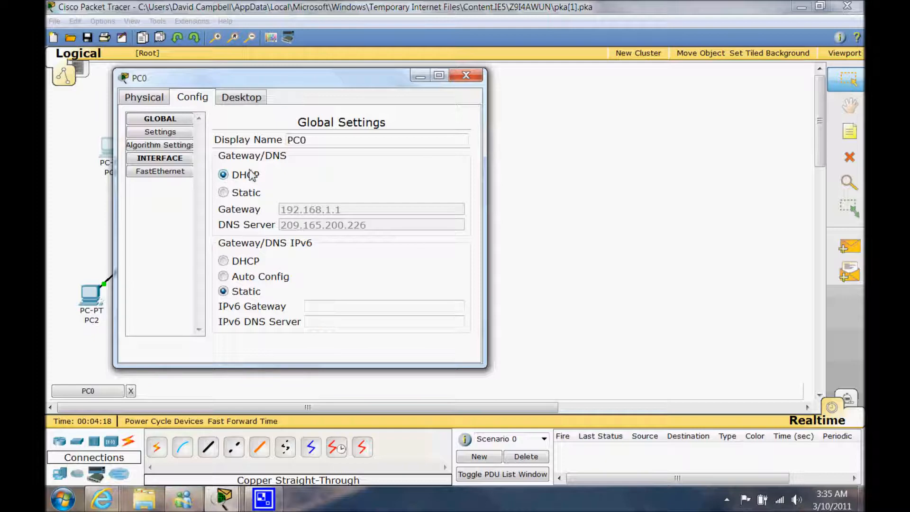
click(466, 75)
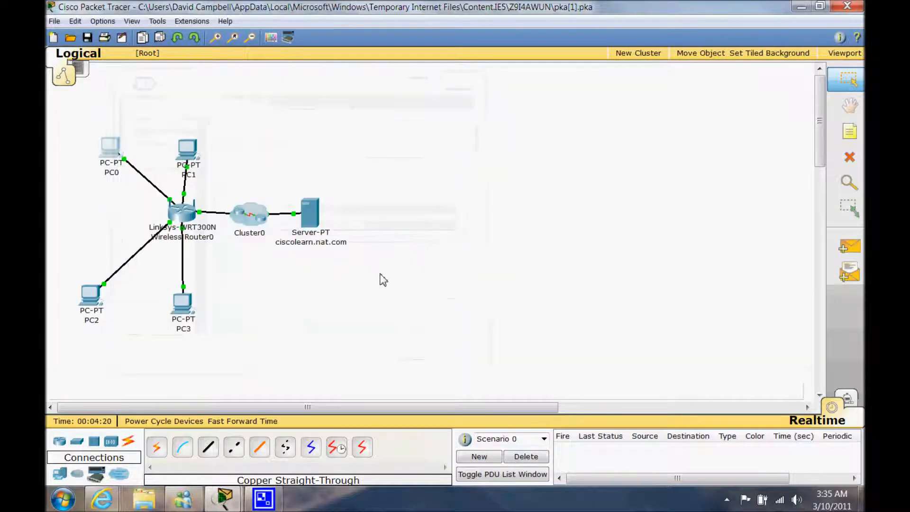
- Check PC3's address settings by running ipconfig /all in its Command Prompt, and close its window
click(187, 308)
click(190, 45)
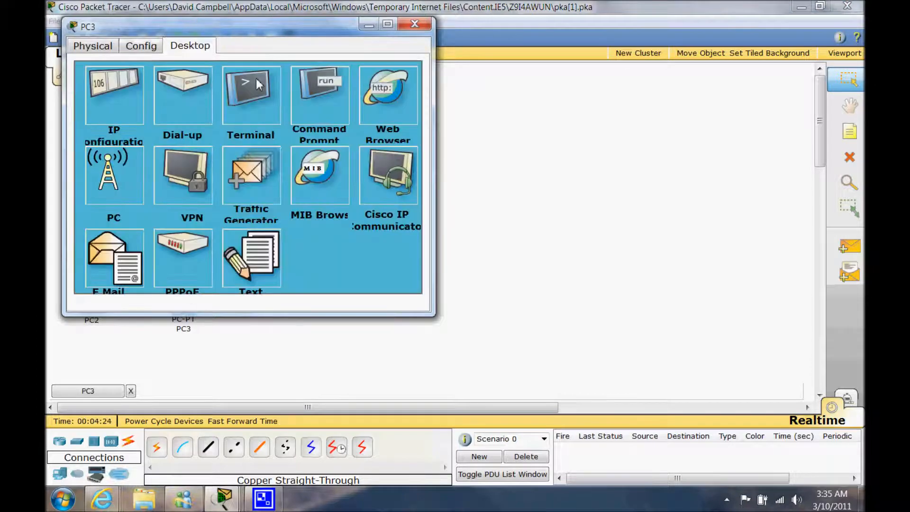
click(339, 96)
text(com)
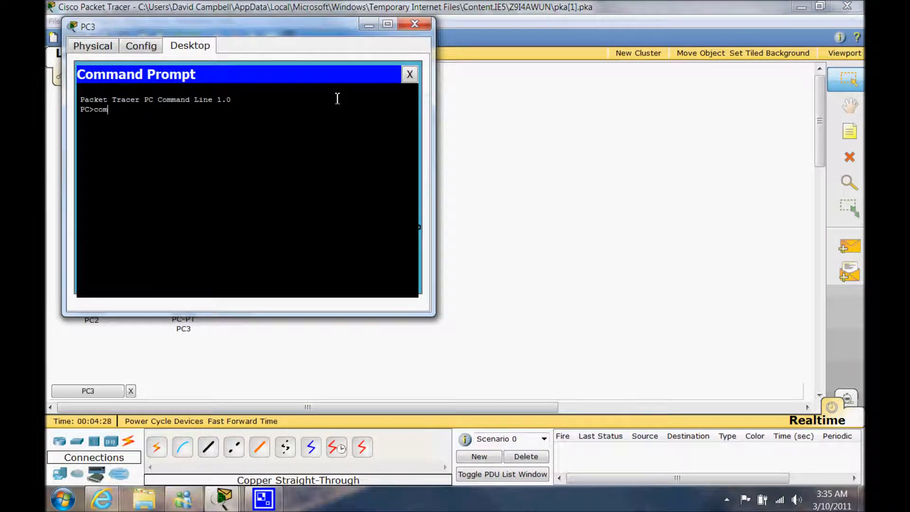
text(ipconfig /all)
key(Return)
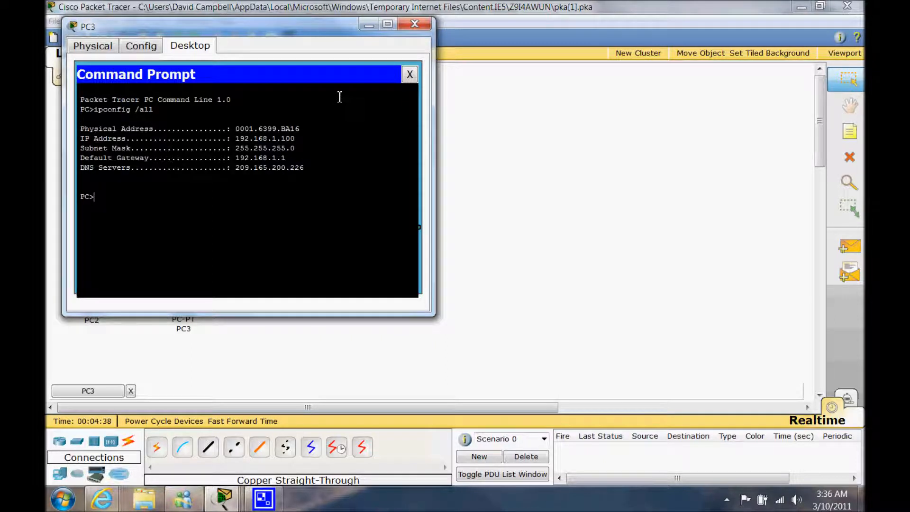
click(409, 74)
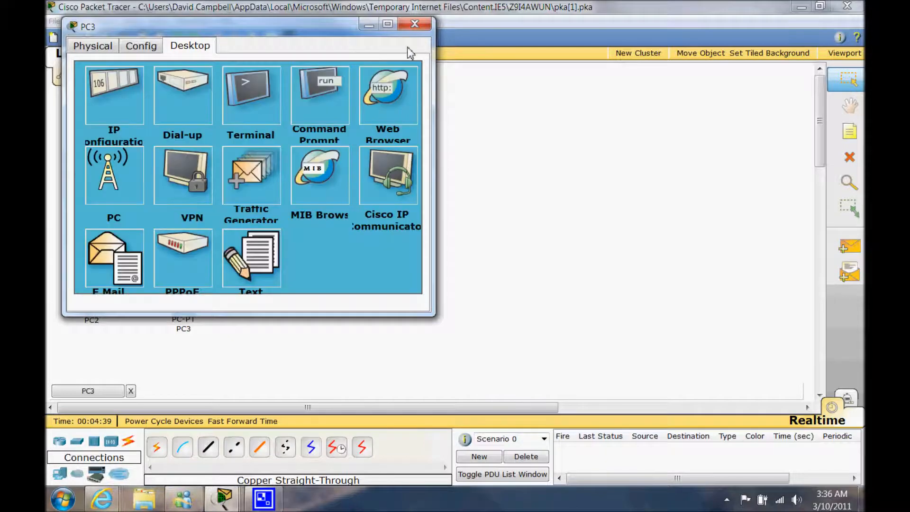
click(415, 24)
- Check PC0's address settings by running ipconfig /all in its Command Prompt, and close its window
click(112, 148)
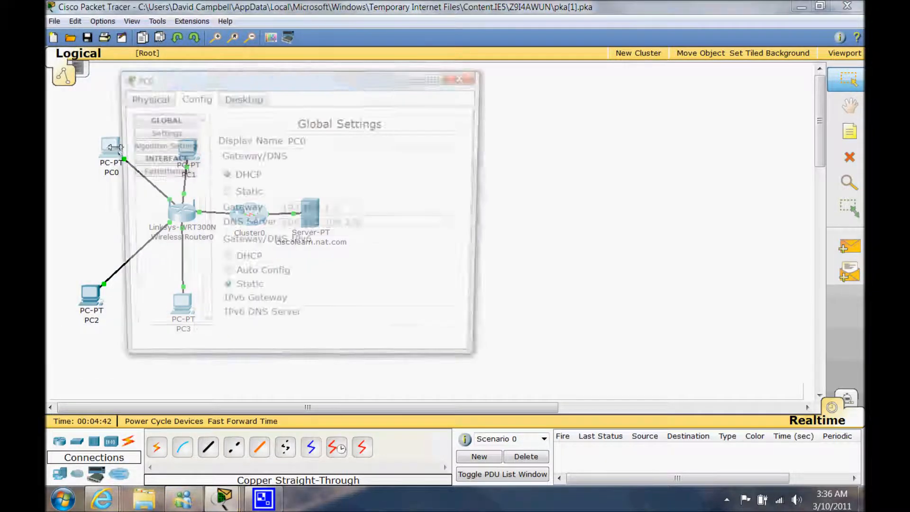
click(229, 98)
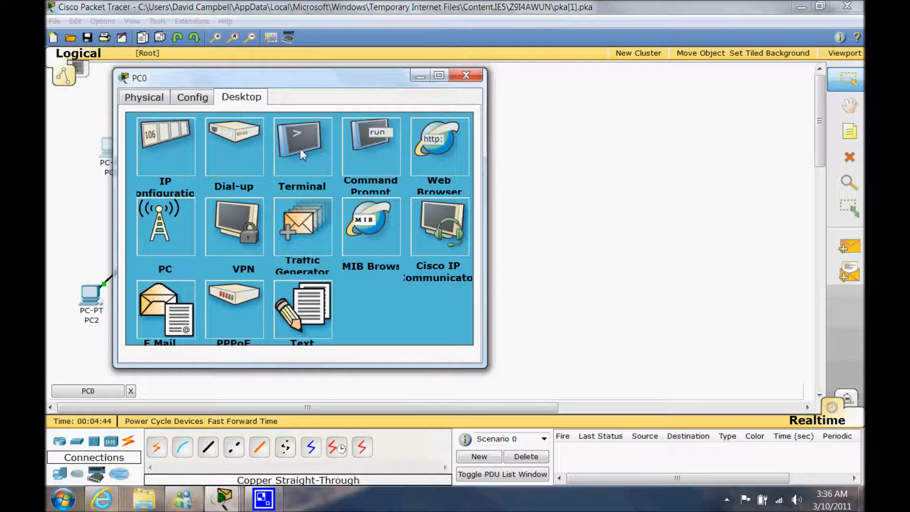
click(353, 153)
text(i)
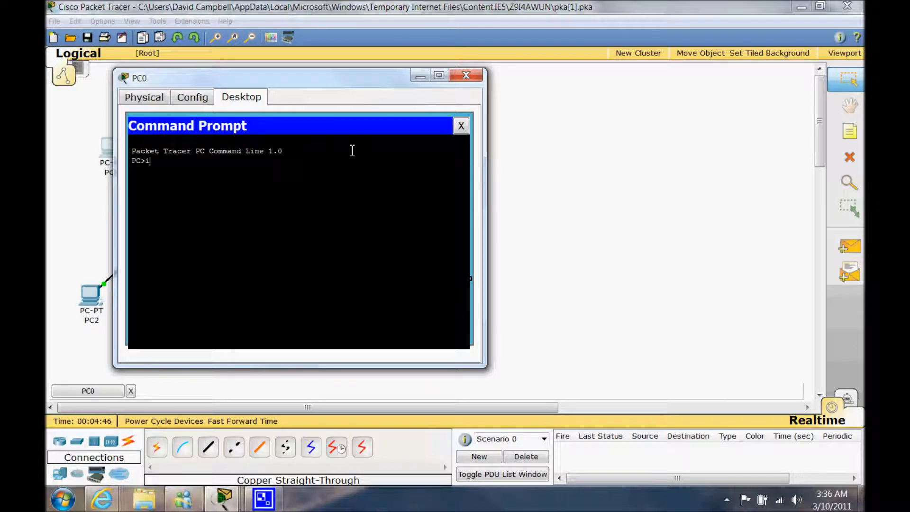
text(pconfig /all)
key(Return)
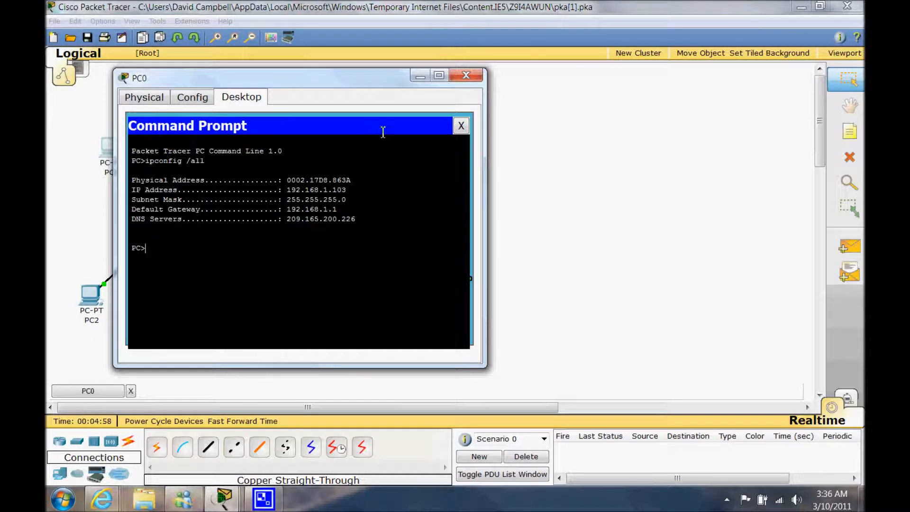
click(476, 76)
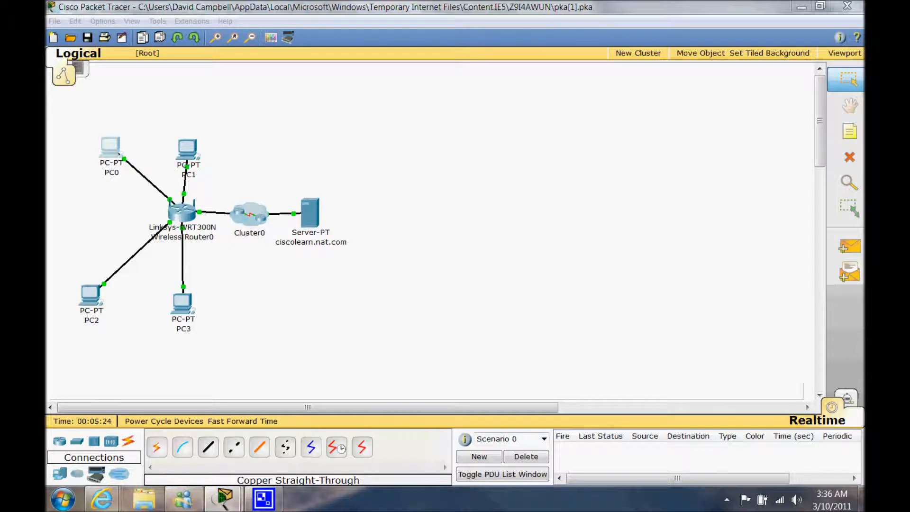
- Switch to Simulation mode and limit the event list filters to TCP and HTTP only
click(853, 401)
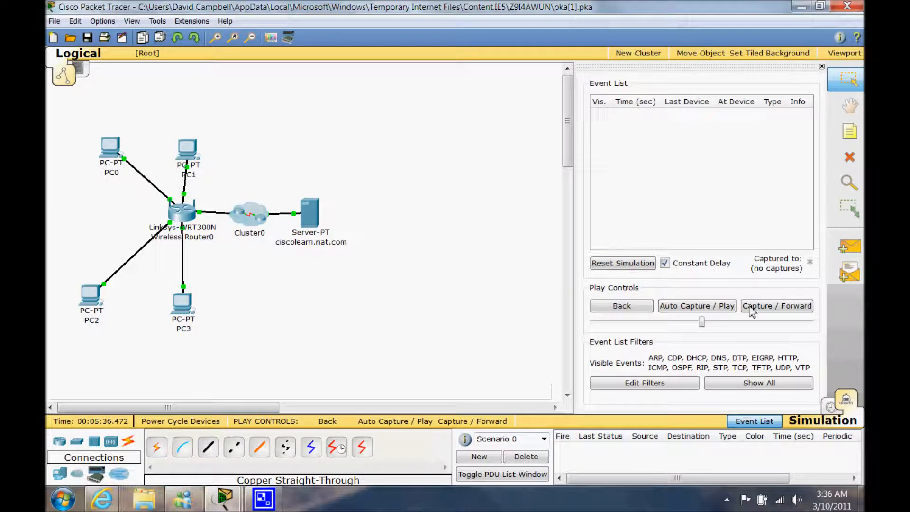
click(677, 383)
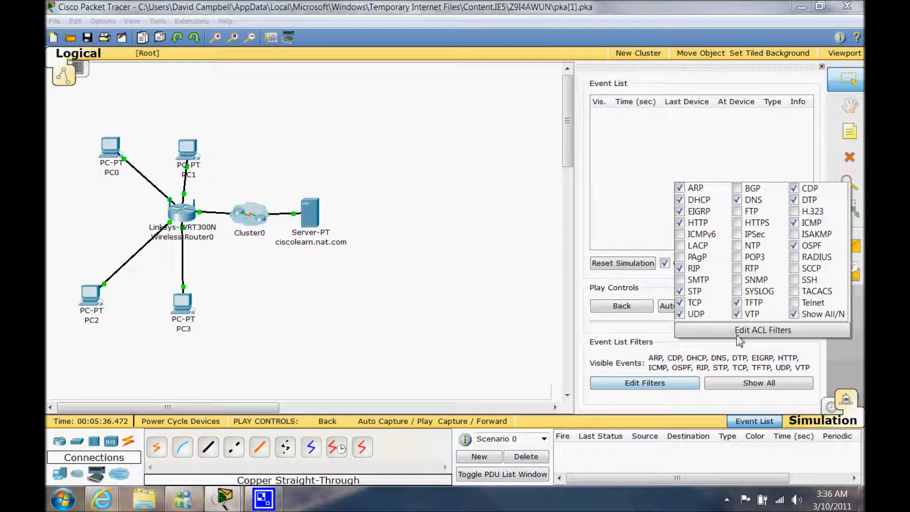
click(793, 314)
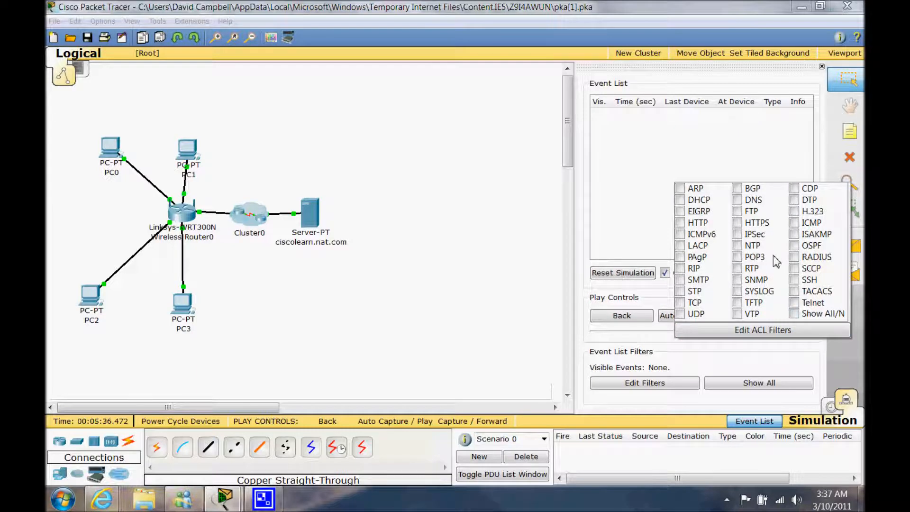
click(692, 306)
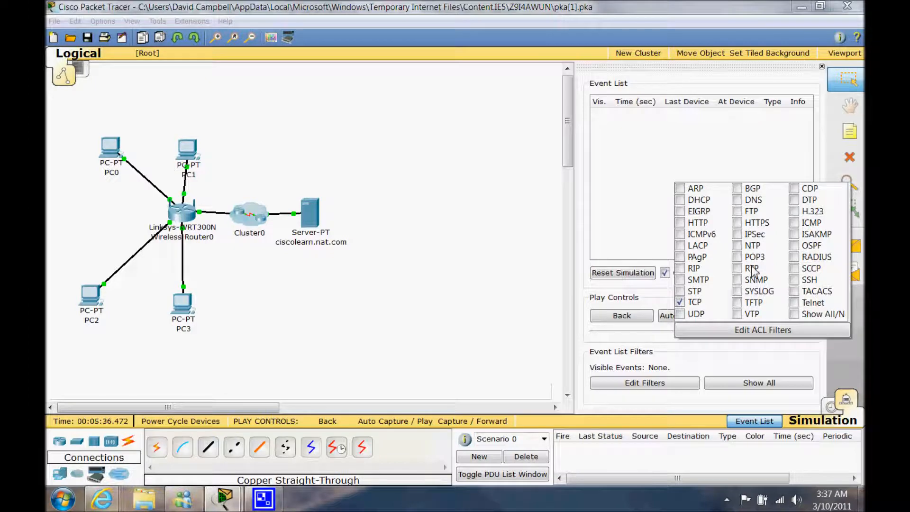
click(682, 224)
click(706, 366)
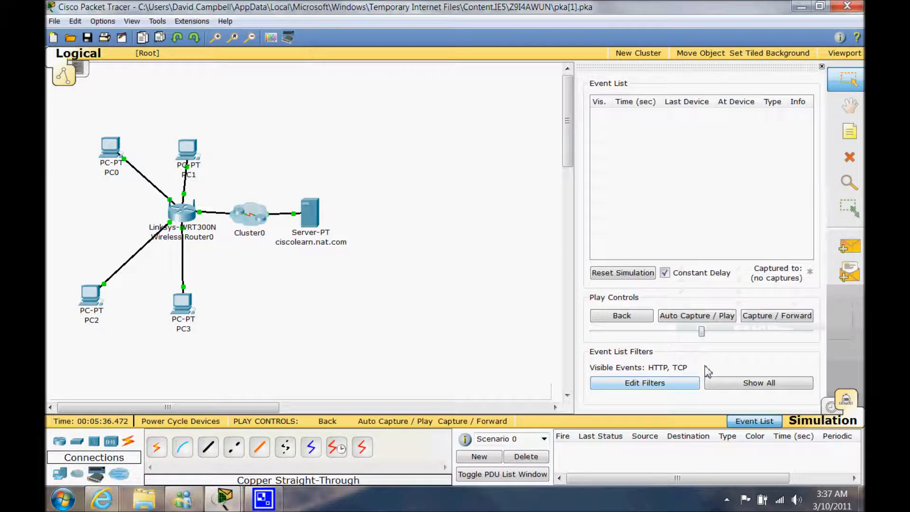
- Start a complex PDU from the ciscolearn.nat.com server using HTTP, with destination IP address 192.168.1.102 and starting source port 1000
click(848, 280)
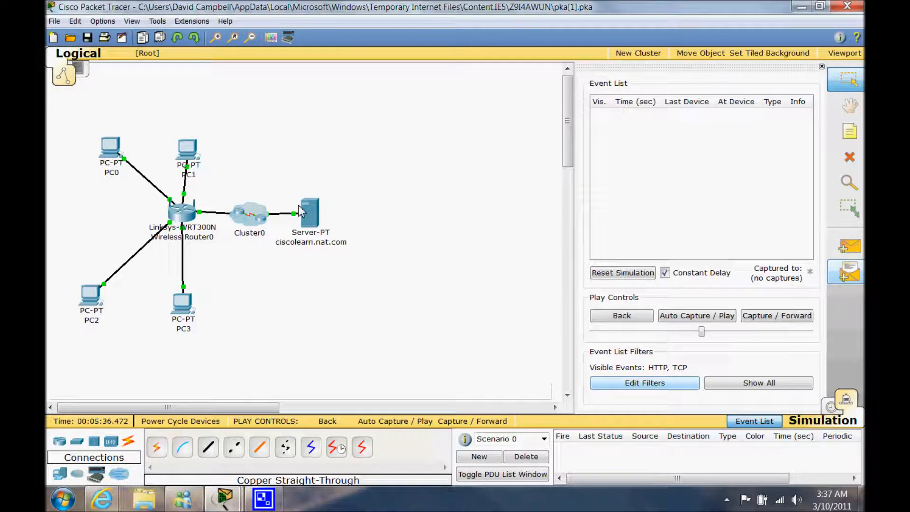
click(859, 282)
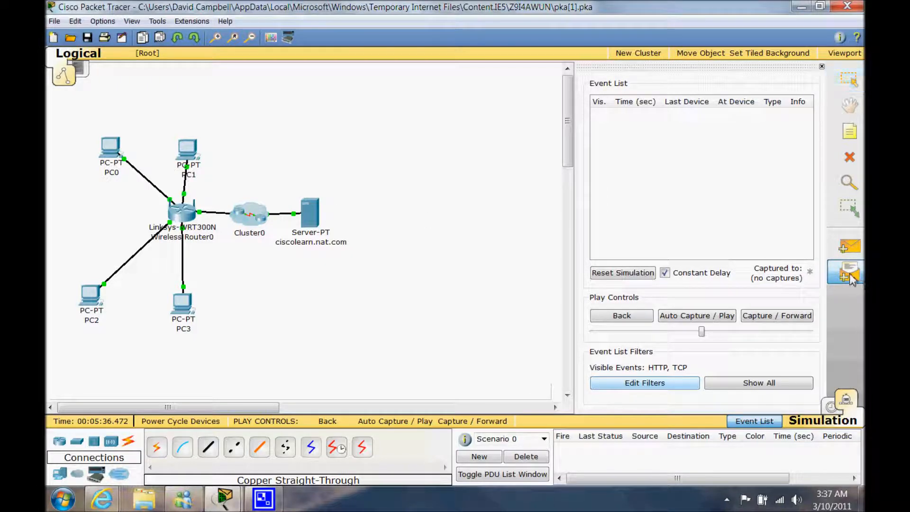
click(314, 219)
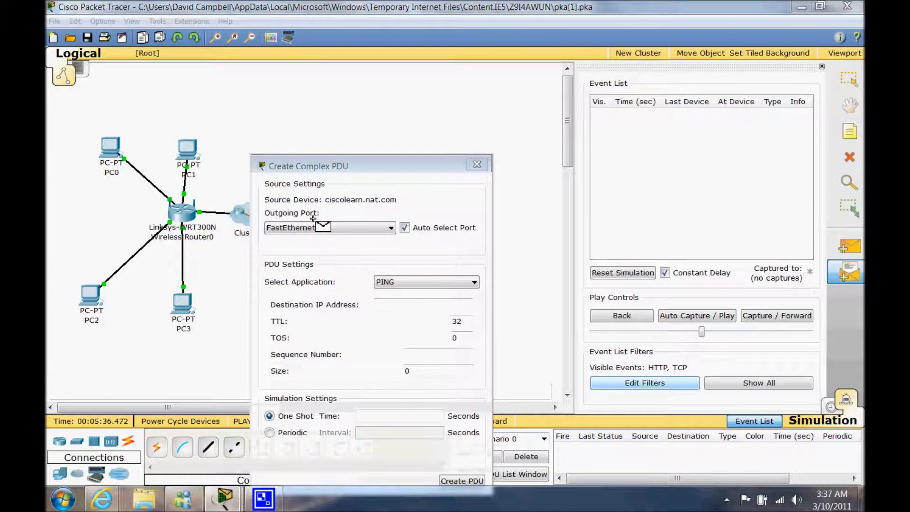
click(423, 283)
click(411, 323)
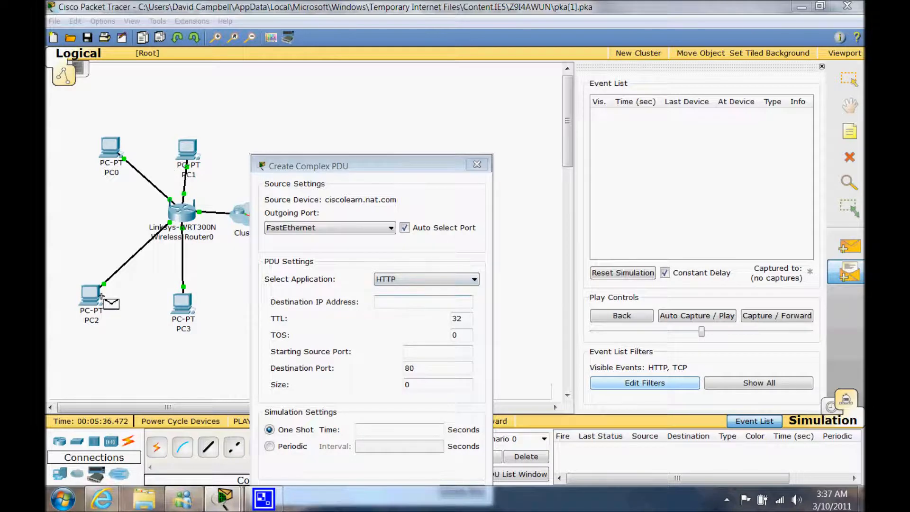
text(192.168.1.102)
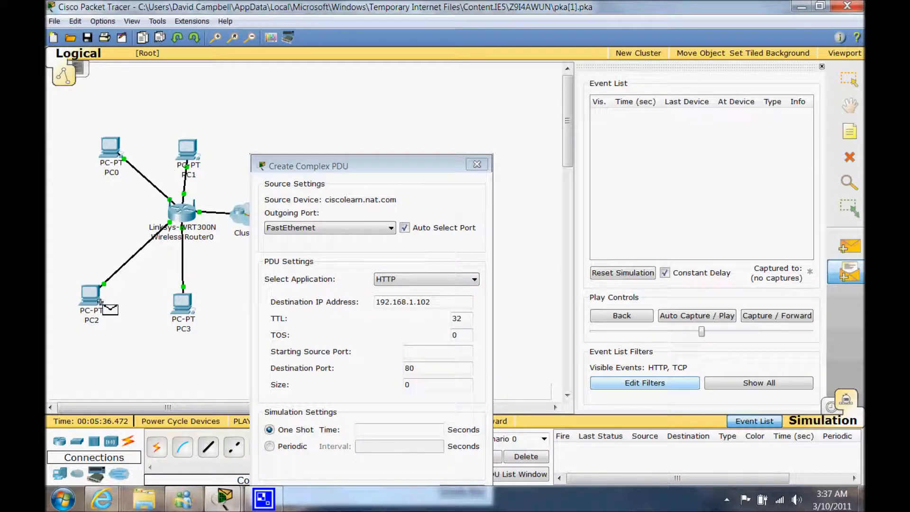
click(452, 351)
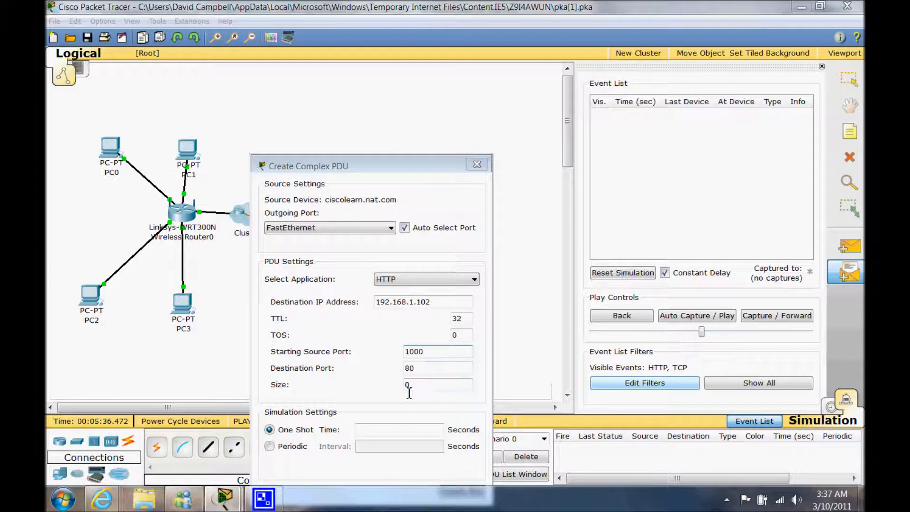
- Make the complex PDU periodic with an interval of 120 seconds and create it
click(306, 448)
click(372, 446)
text(120)
drag(341, 173, 342, 140)
click(448, 459)
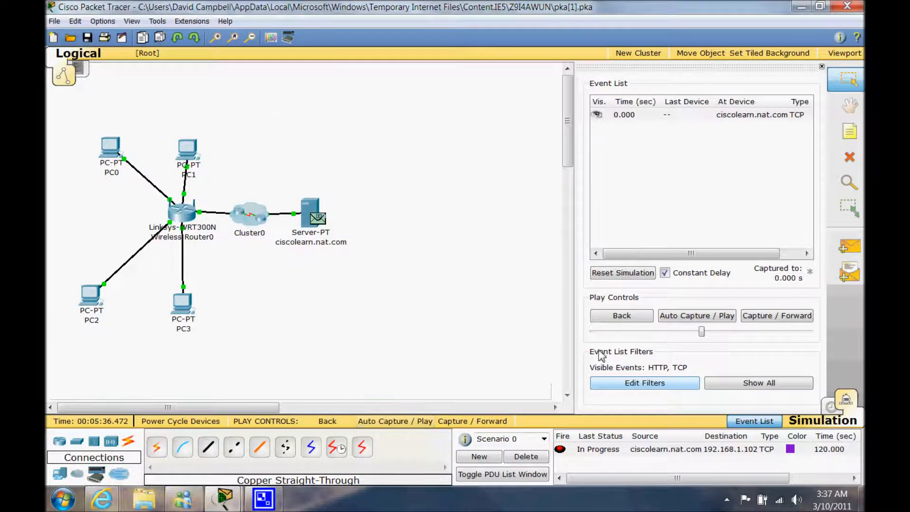
- Run the simulation with automatic capture, follow the server's packet, and select the 0.304 s event in the event list
click(319, 217)
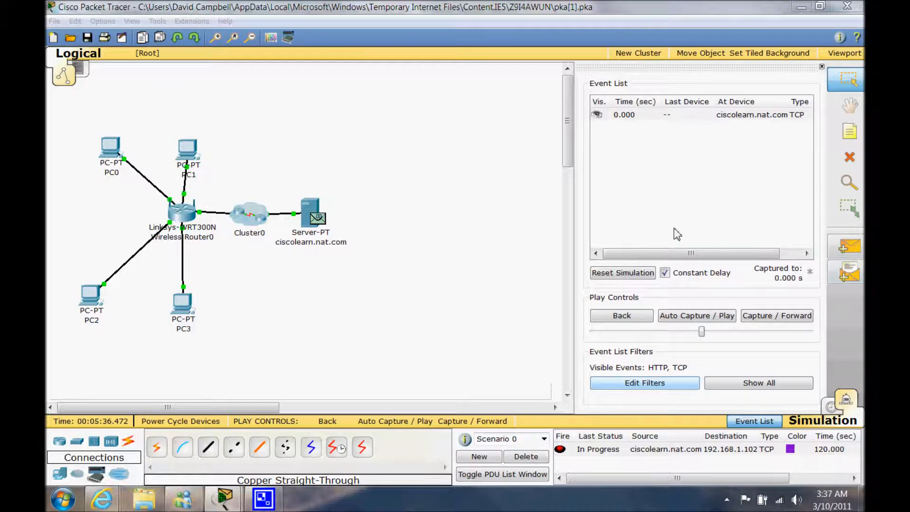
click(695, 315)
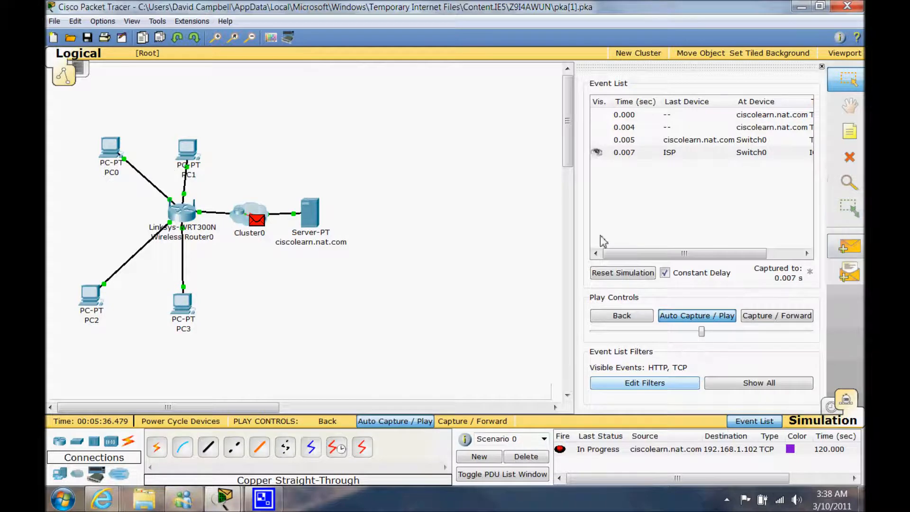
mouse_move(241, 220)
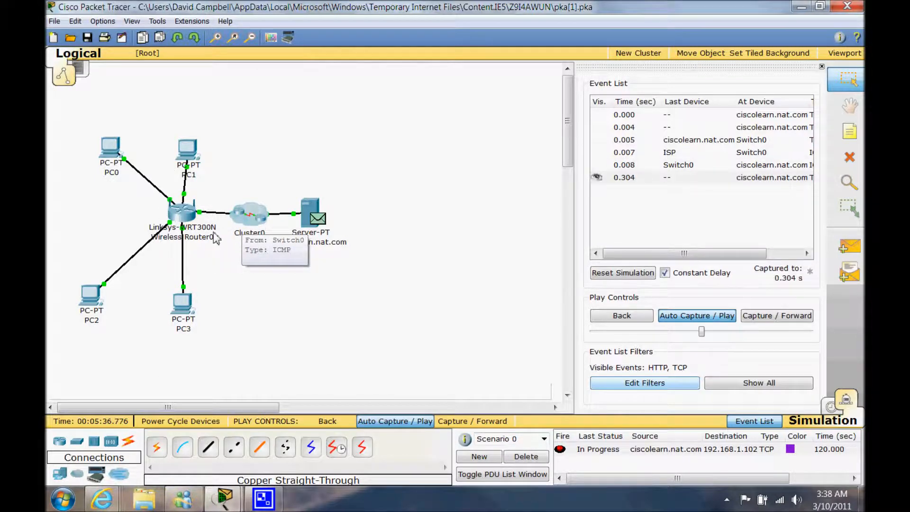
mouse_move(315, 226)
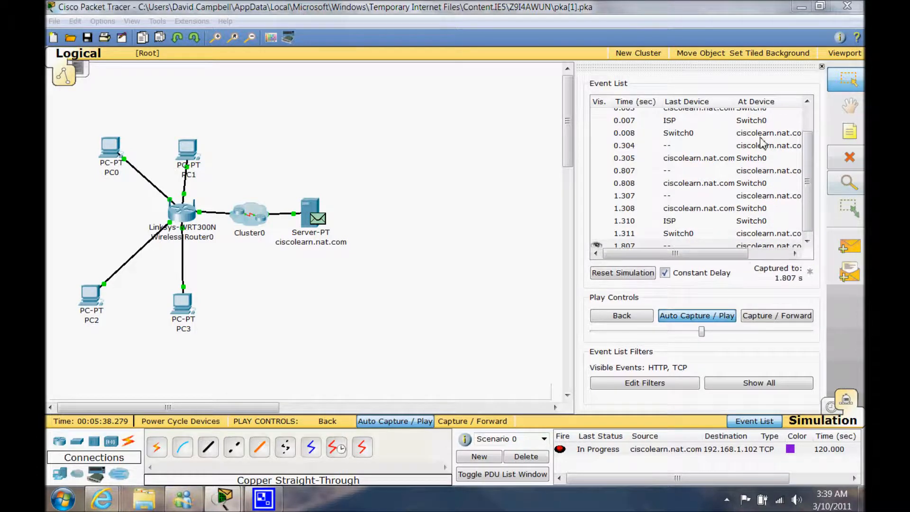
scroll(764, 179, up, 1)
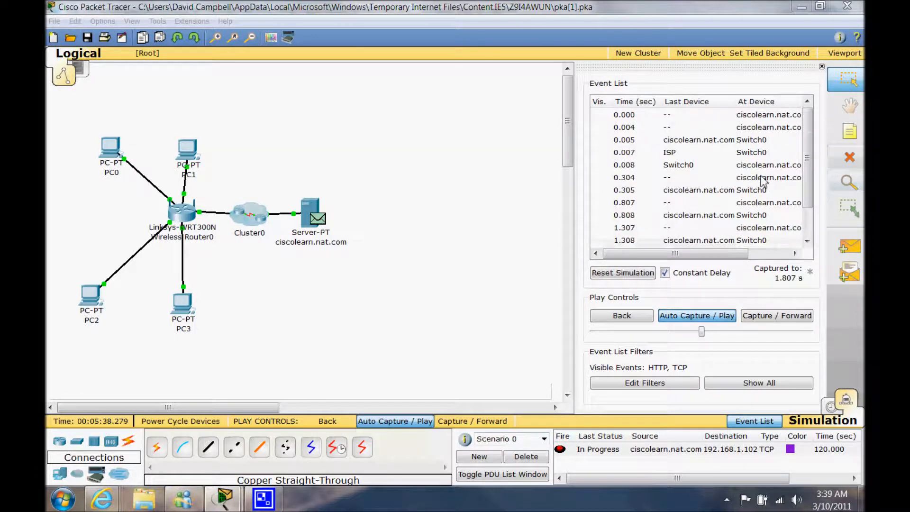
click(624, 140)
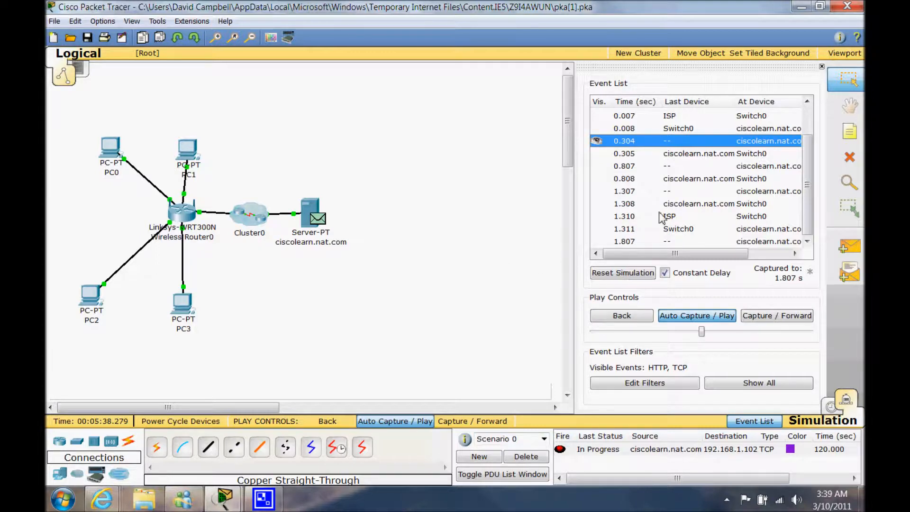
- Examine the outbound PDU details of the TCP packet at the ciscolearn.nat.com server, including its Ethernet, IP and TCP headers
click(306, 219)
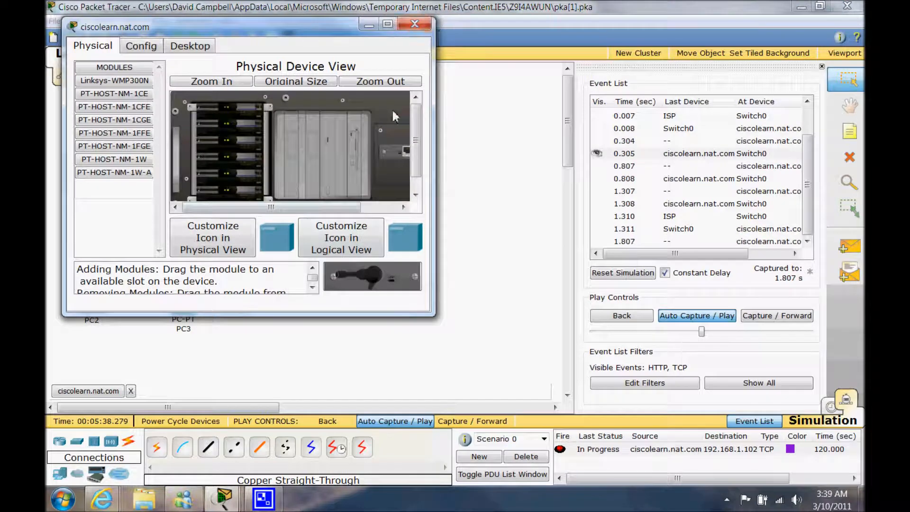
click(414, 23)
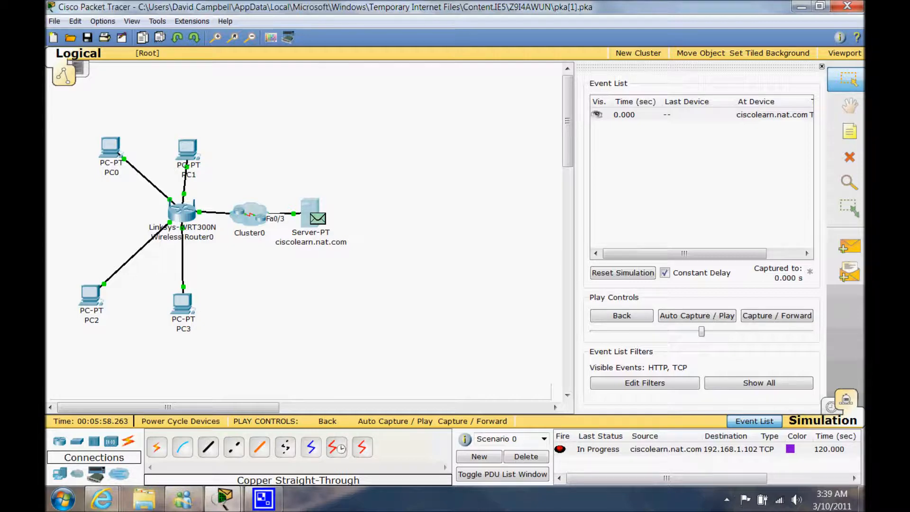
click(317, 222)
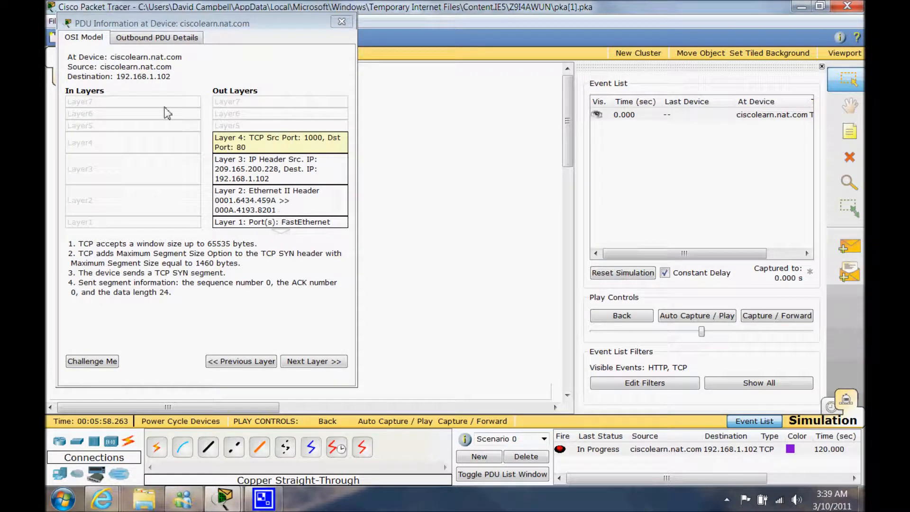
click(121, 41)
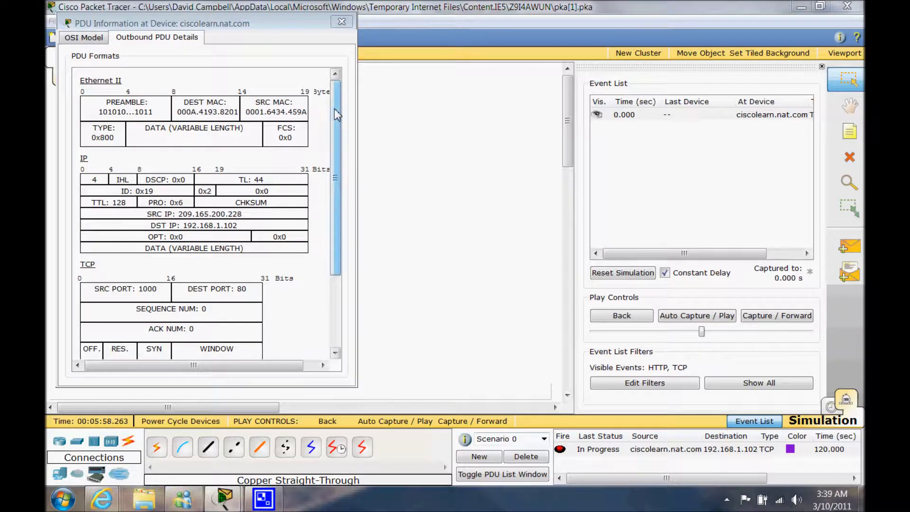
mouse_move(334, 109)
mouse_down()
mouse_move(348, 180)
mouse_move(342, 100)
mouse_up()
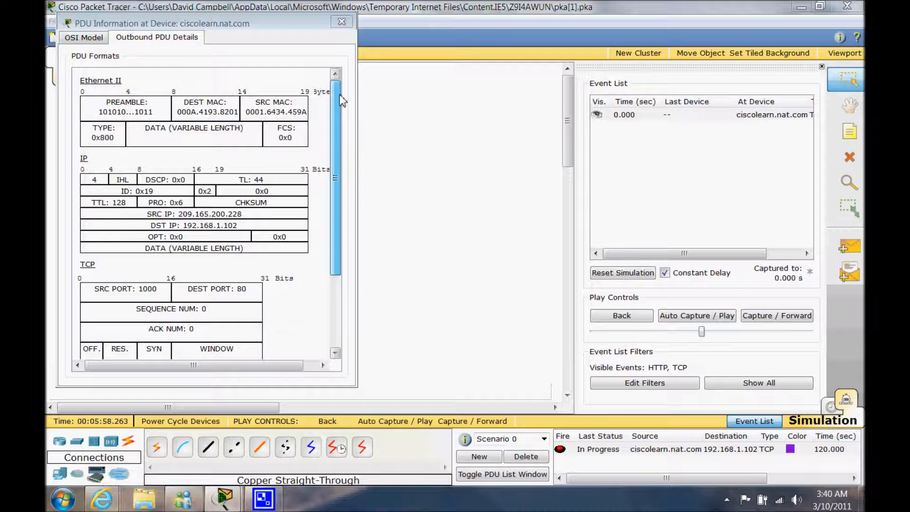
drag(342, 125, 335, 36)
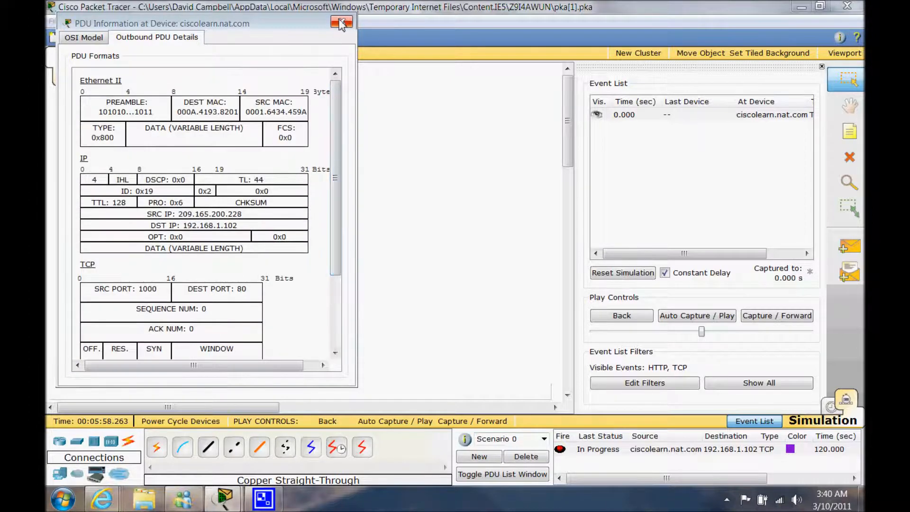
click(341, 22)
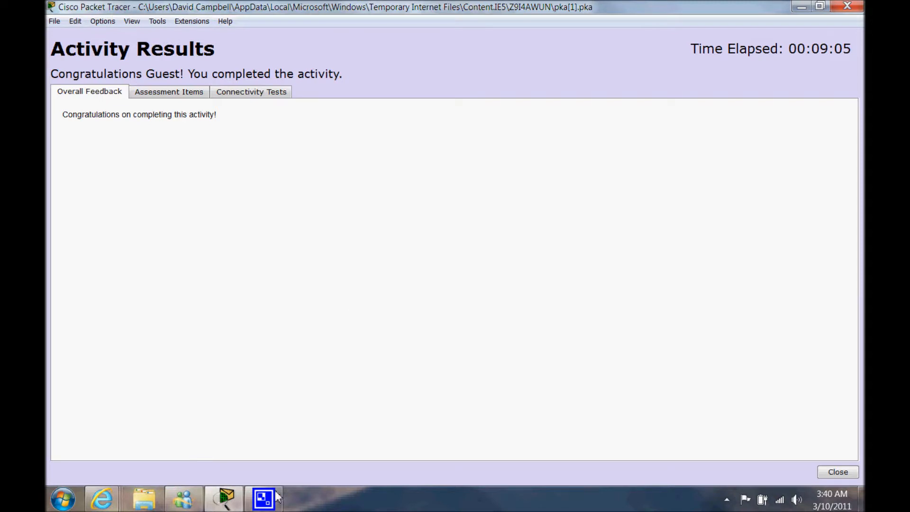
click(273, 503)
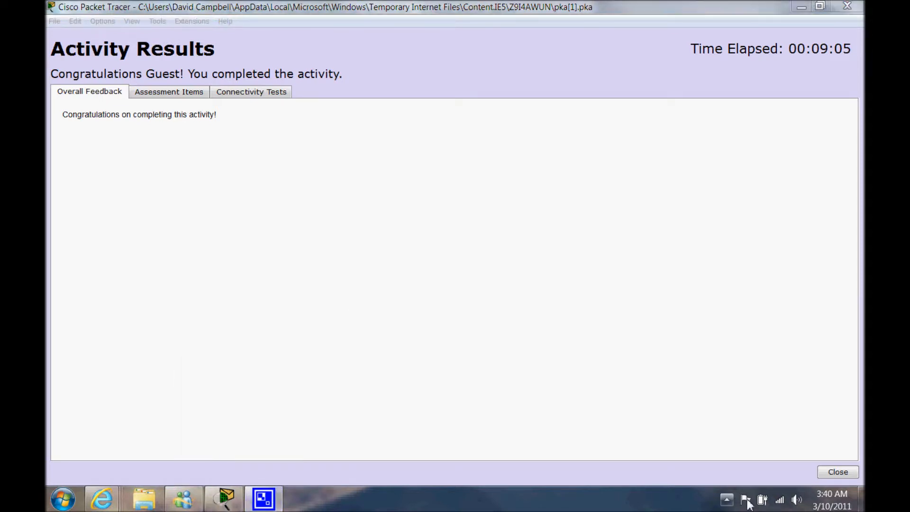
click(727, 500)
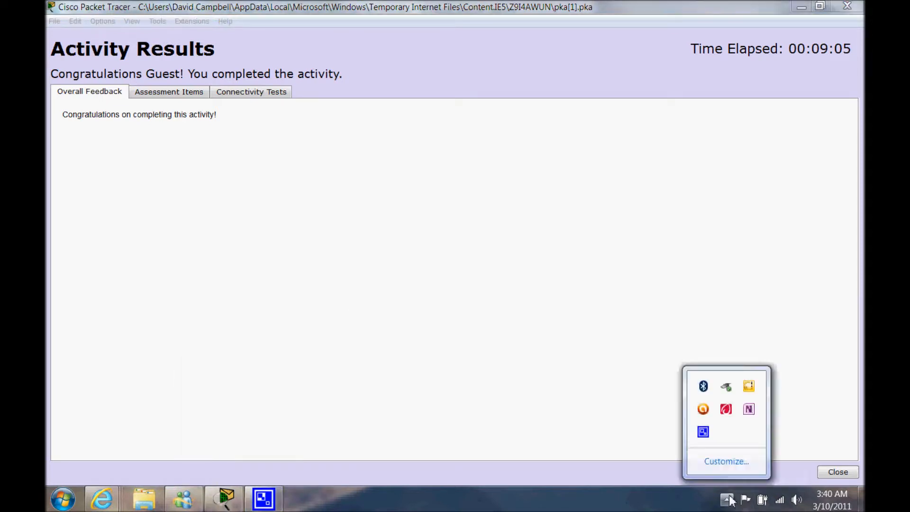
click(703, 433)
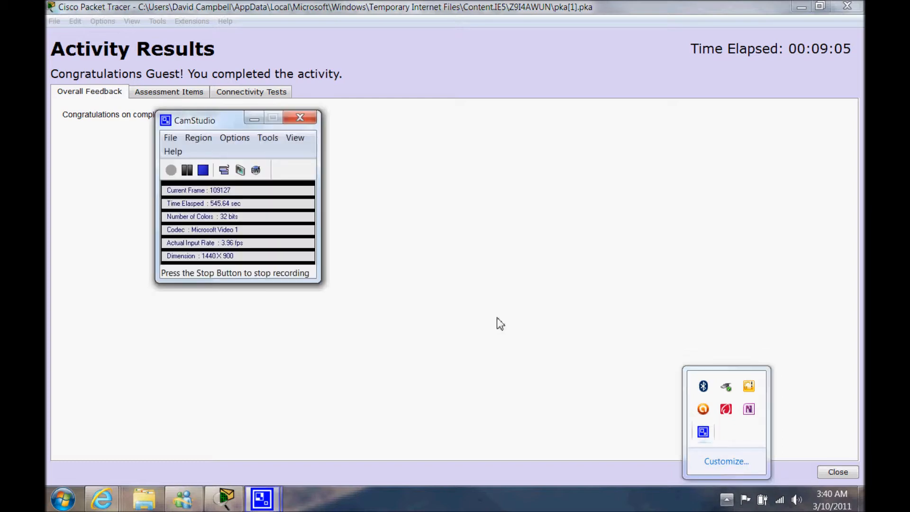